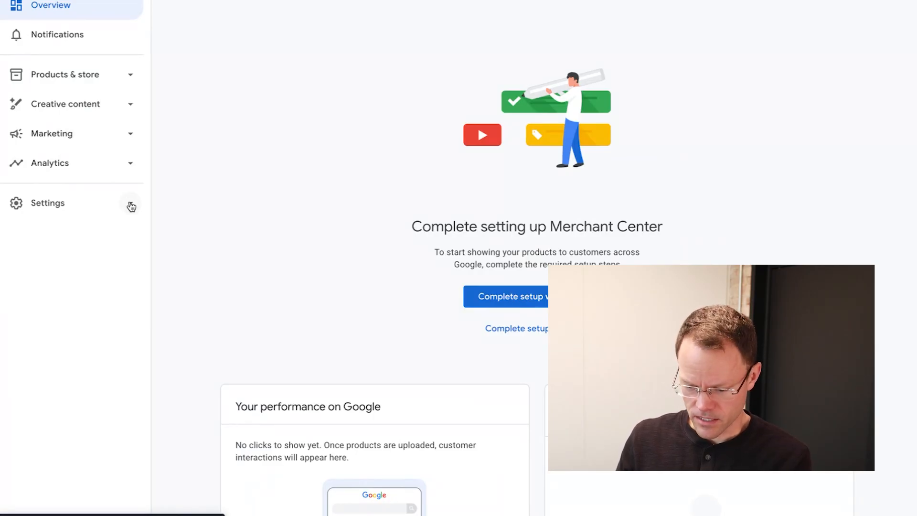
- Go to Settings > Data sources and start a new product source from a file
click(131, 206)
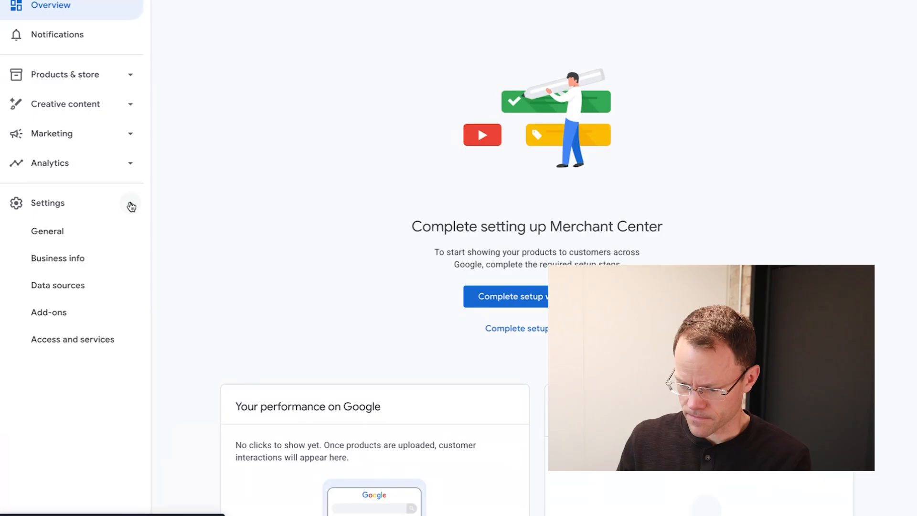
click(64, 289)
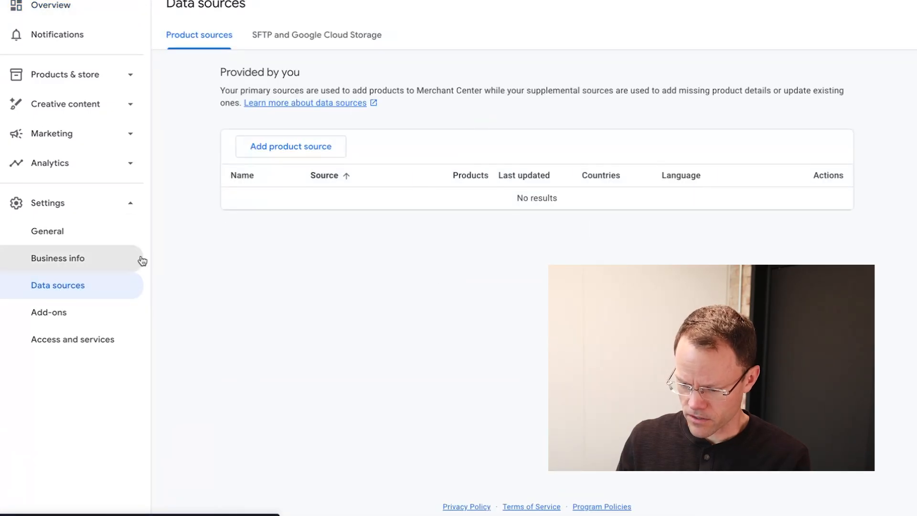
click(271, 150)
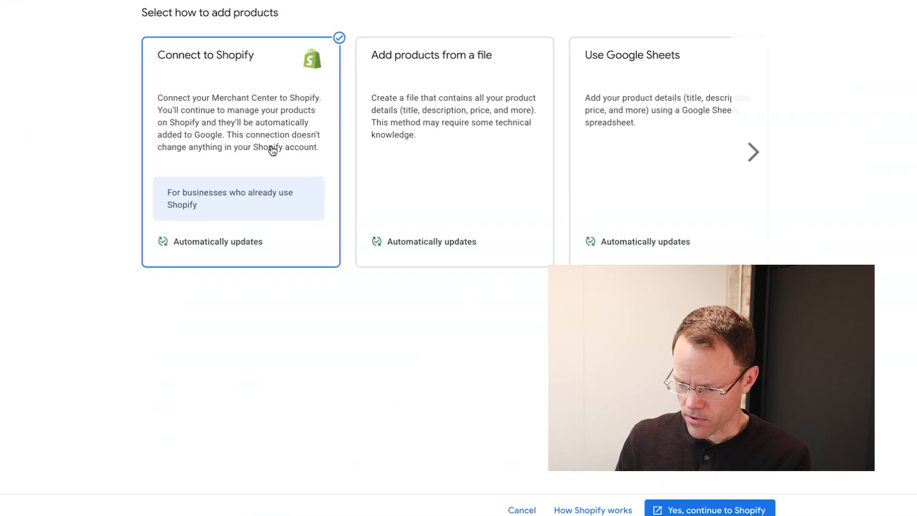
click(445, 147)
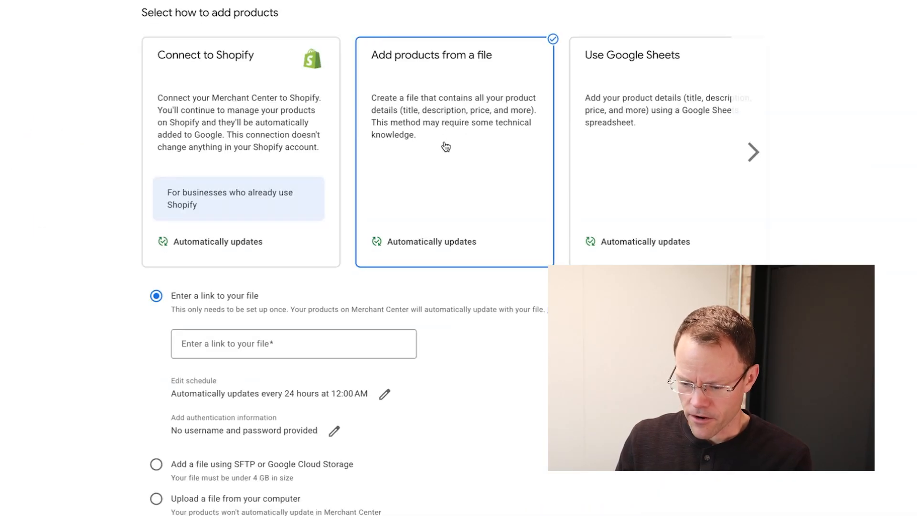
- Set the file fetch schedule to every 24 hours at 8:00 AM, then highlight the Mismatched product price issue
scroll(432, 342, down, 2)
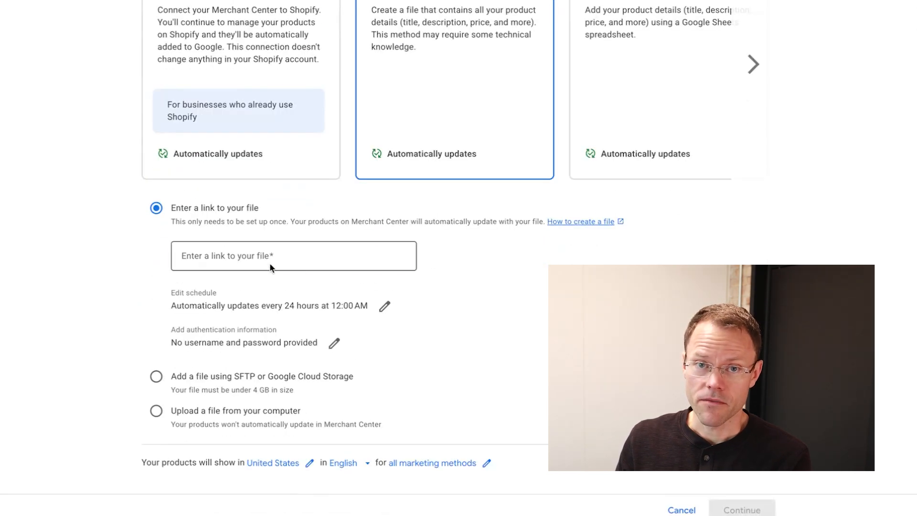
click(273, 267)
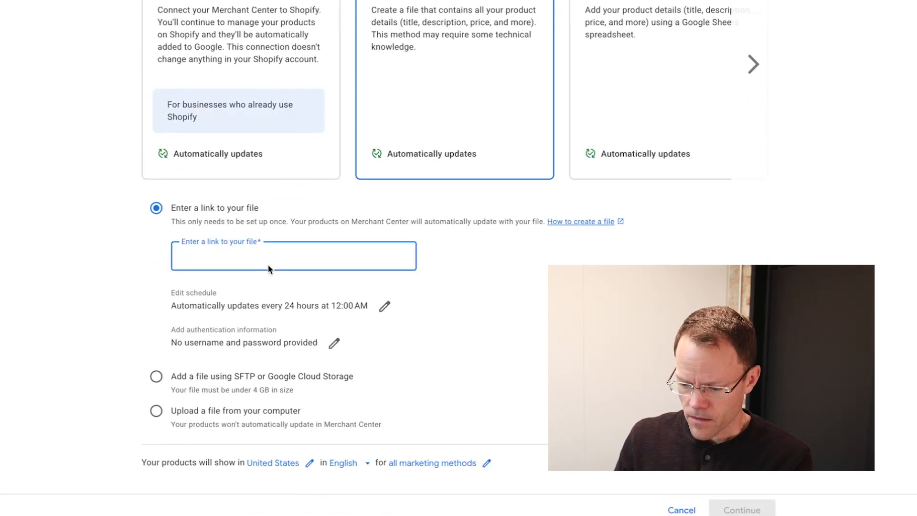
click(386, 308)
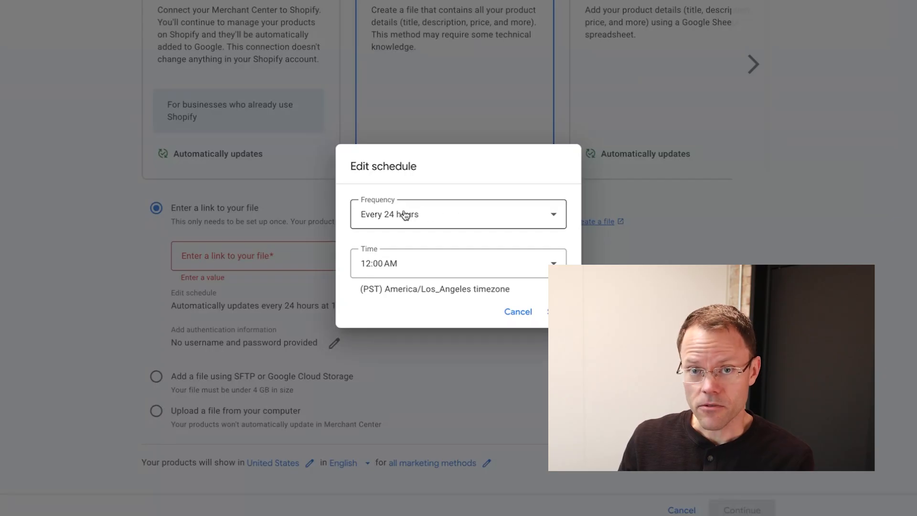
click(440, 218)
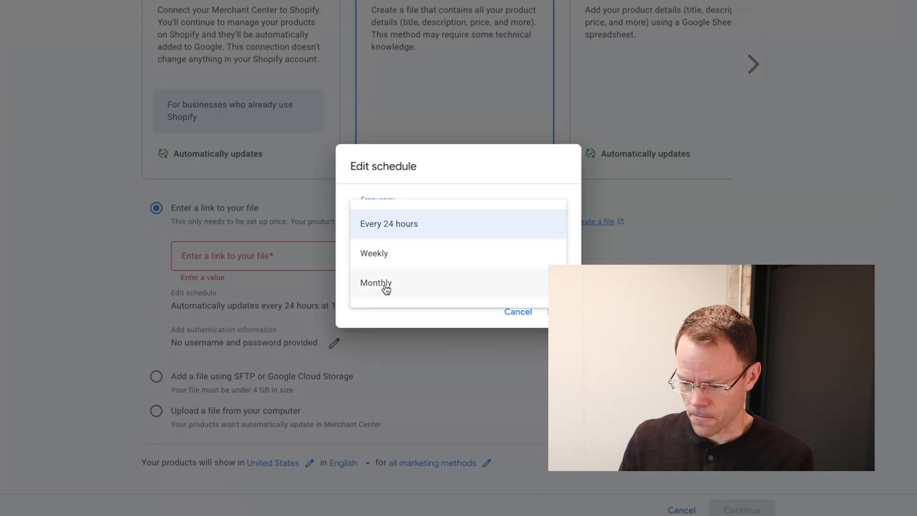
click(488, 161)
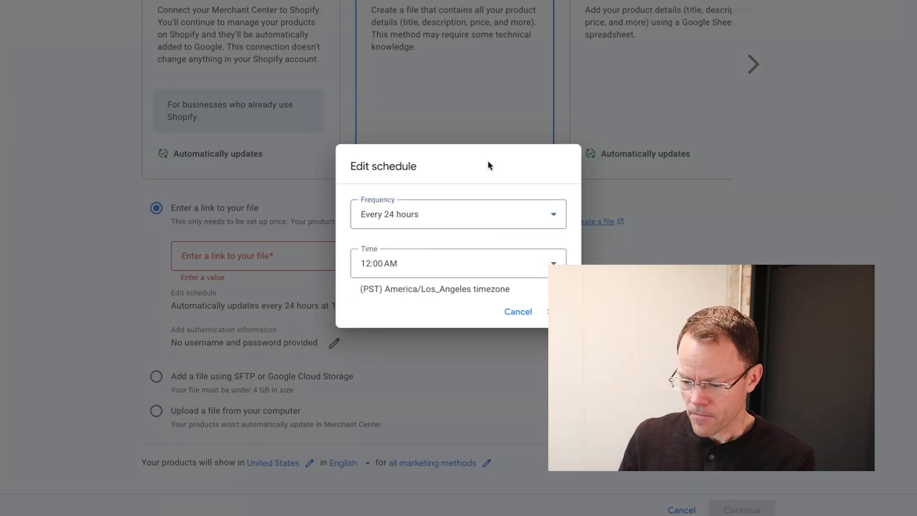
click(415, 273)
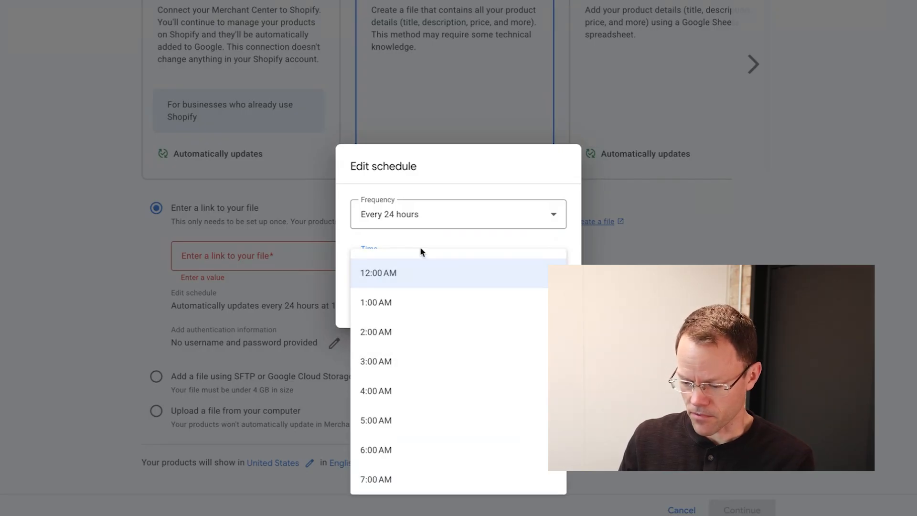
scroll(396, 277, down, 2)
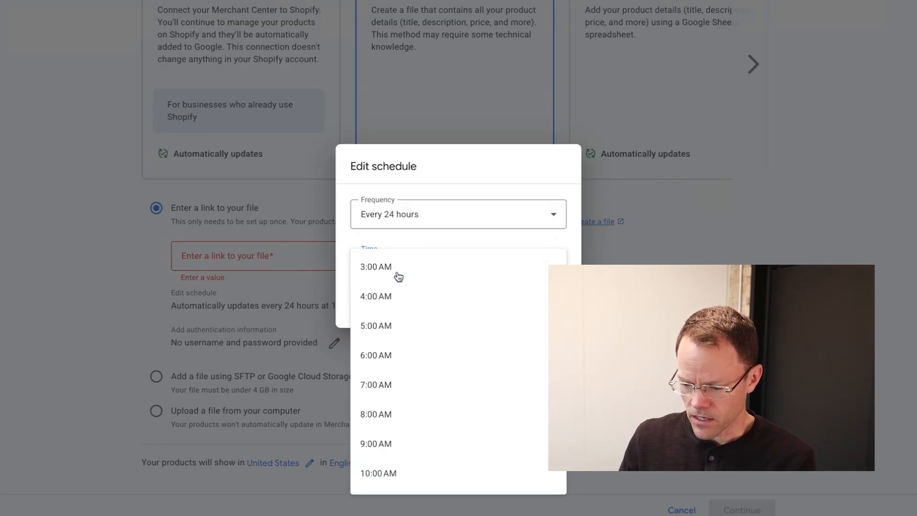
click(388, 417)
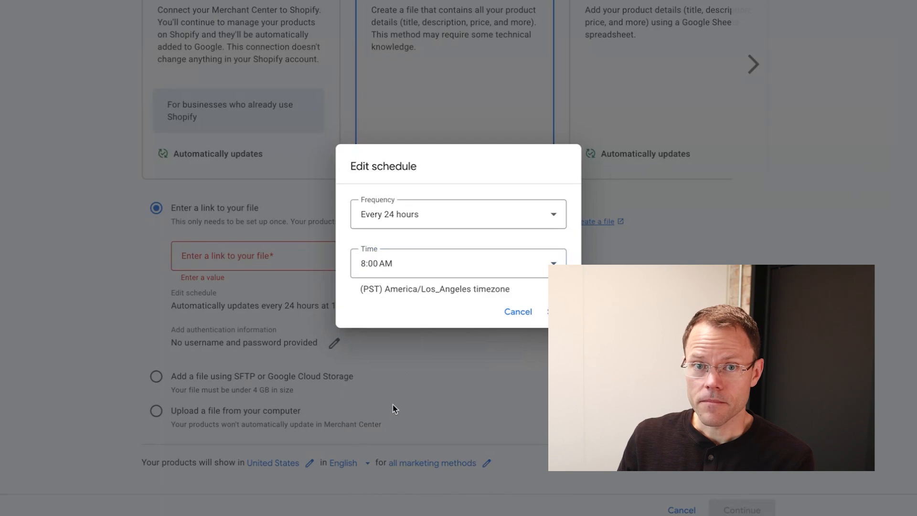
click(416, 265)
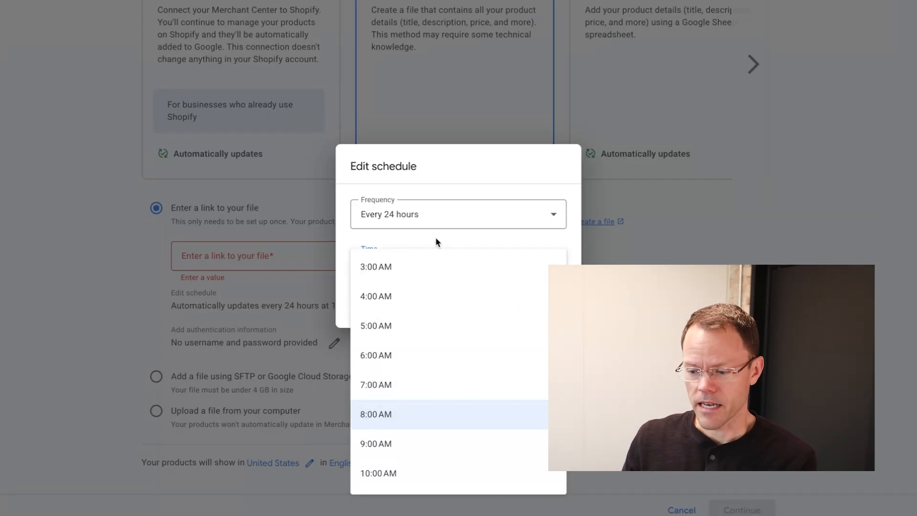
click(450, 170)
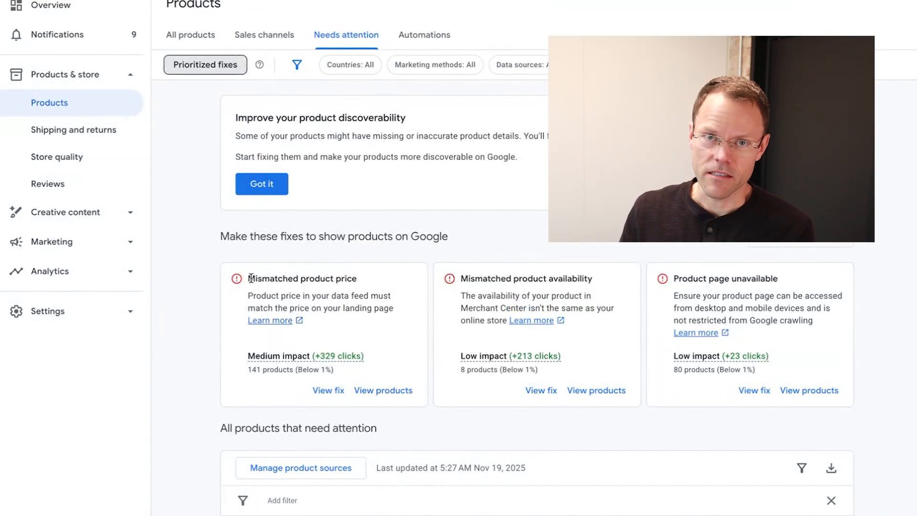
drag(249, 278, 405, 319)
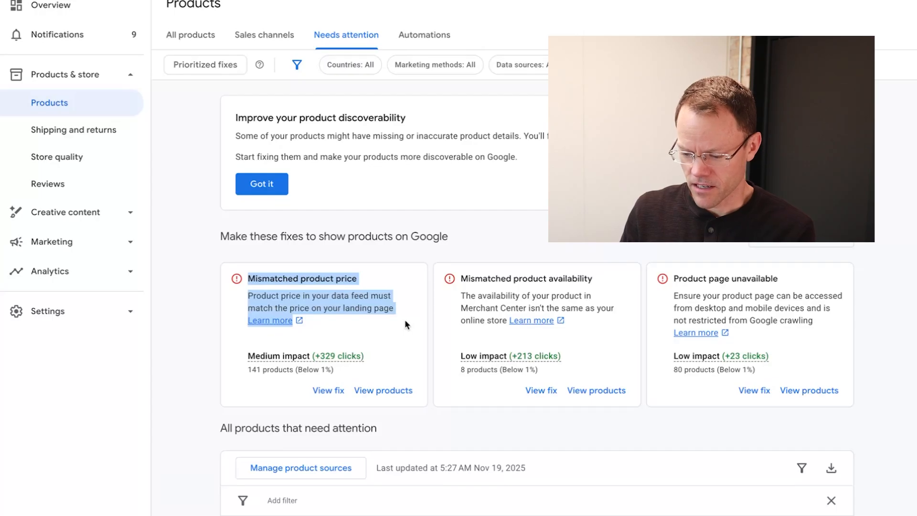
- Clear the highlight on the Mismatched product price issue text
click(403, 321)
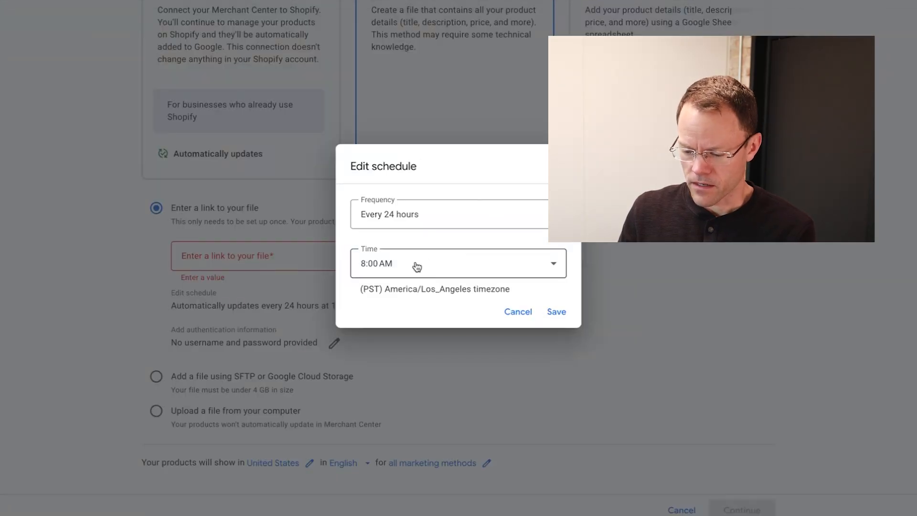
- Discard the schedule change and switch the file method to SFTP or Google Cloud Storage
click(417, 266)
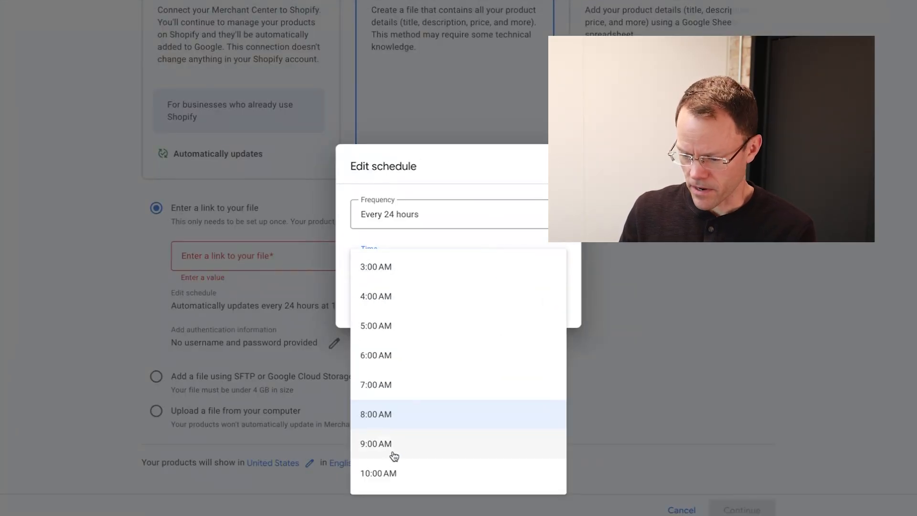
click(715, 343)
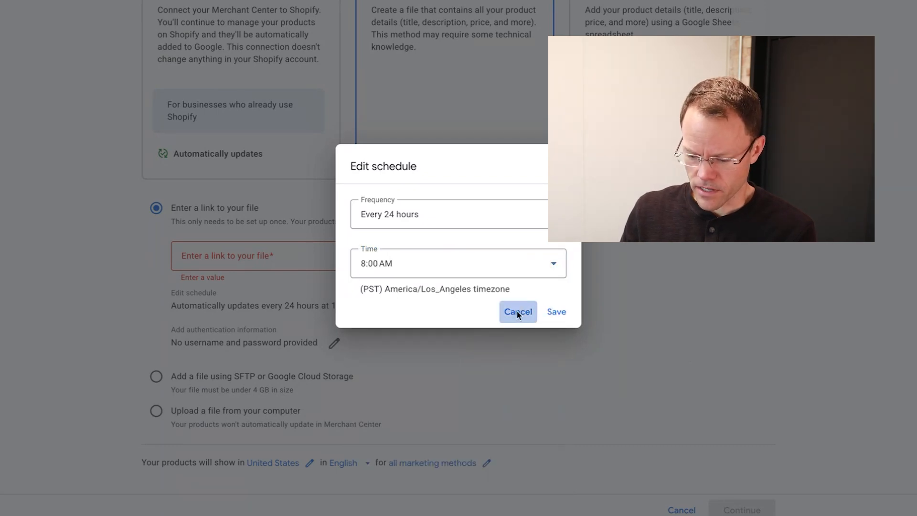
click(518, 314)
click(156, 377)
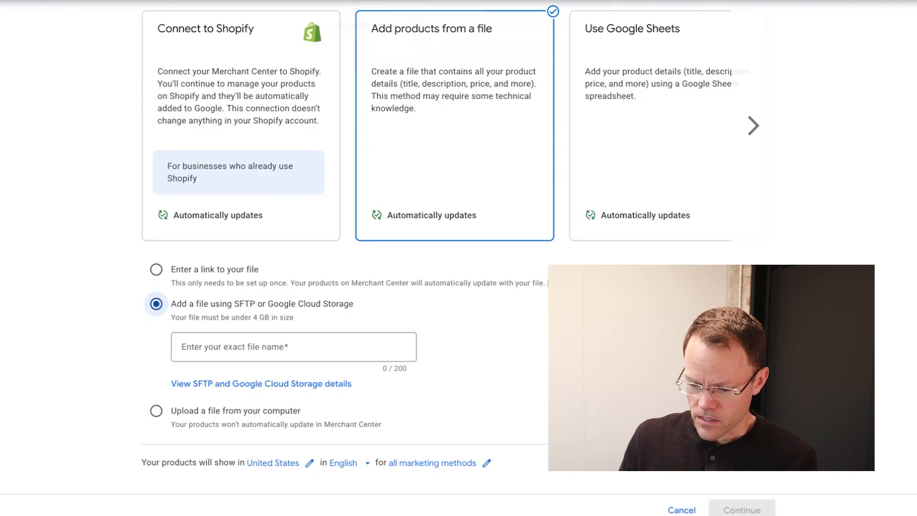
- In DataFeedWatch, open Demo Beach Shop 3's Google Shopping channel for editing
click(368, 1)
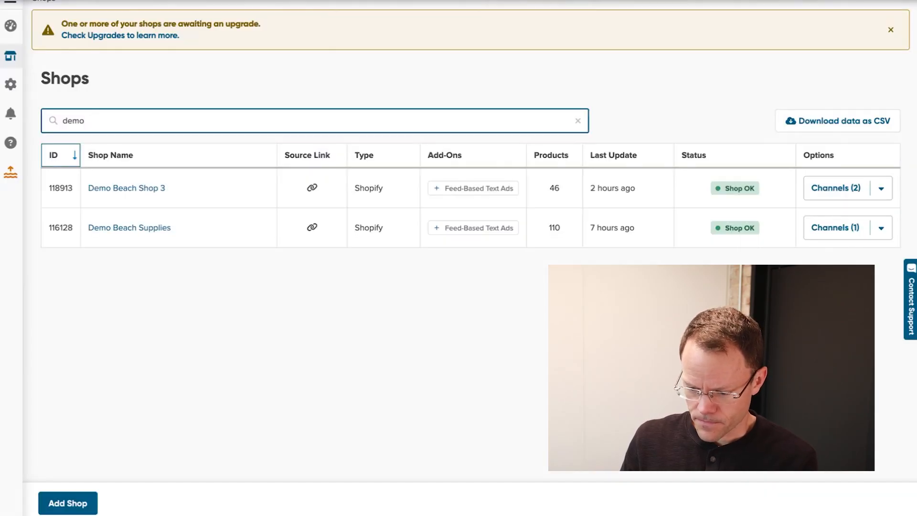
scroll(207, 191, up, 2)
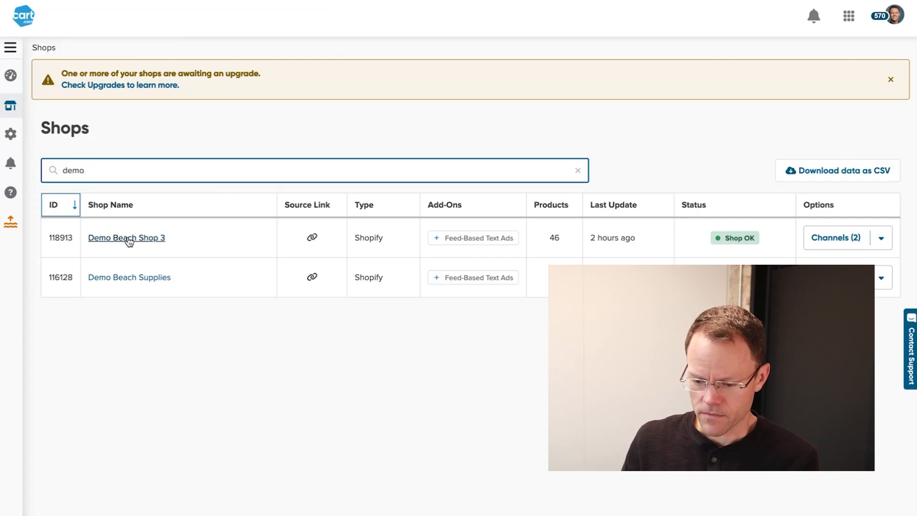
click(127, 238)
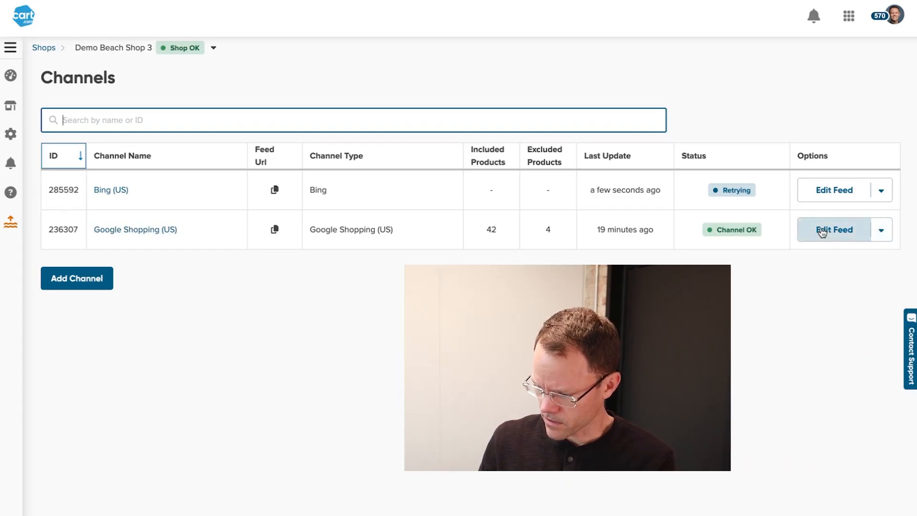
click(893, 231)
click(881, 229)
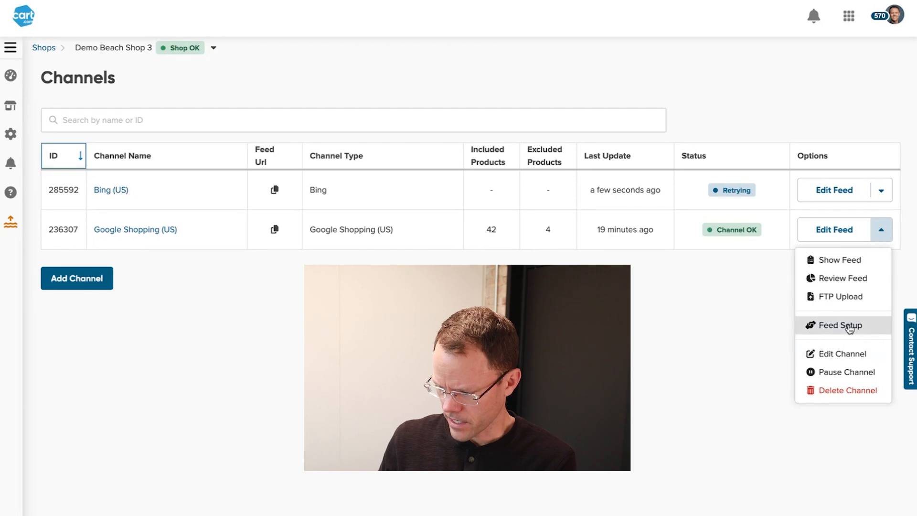
click(833, 352)
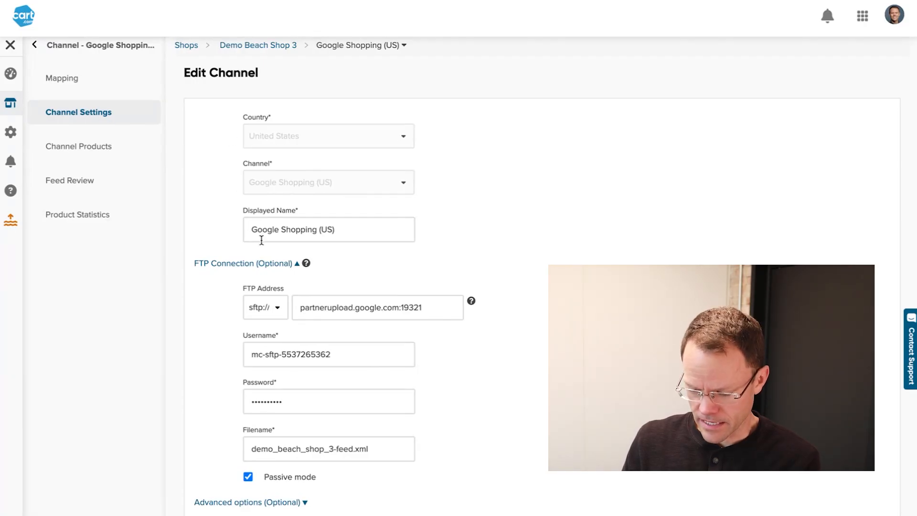
- Review the channel's FTP connection address, then return to Merchant Center's add product source page
click(291, 264)
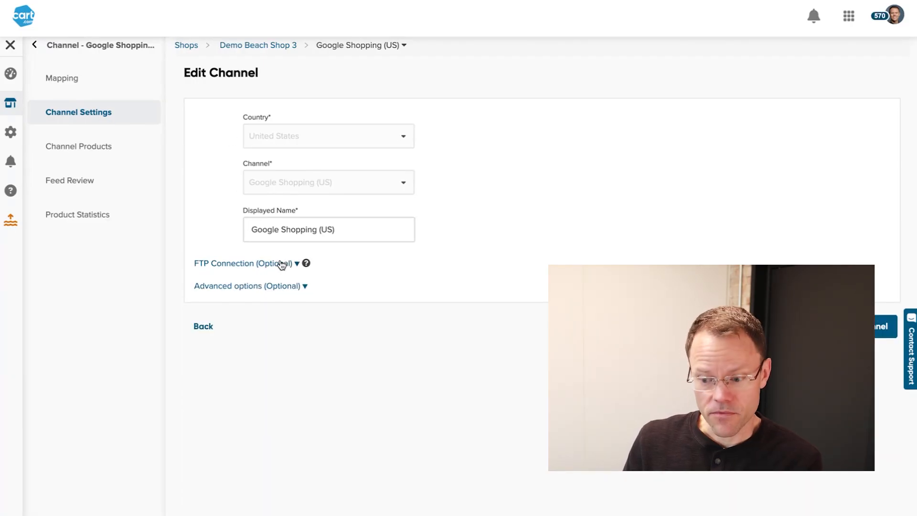
click(280, 265)
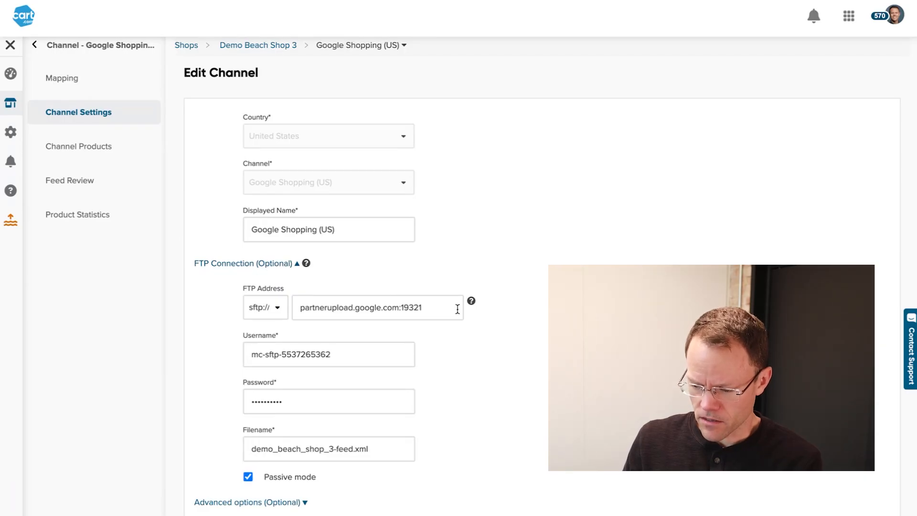
drag(430, 314, 297, 313)
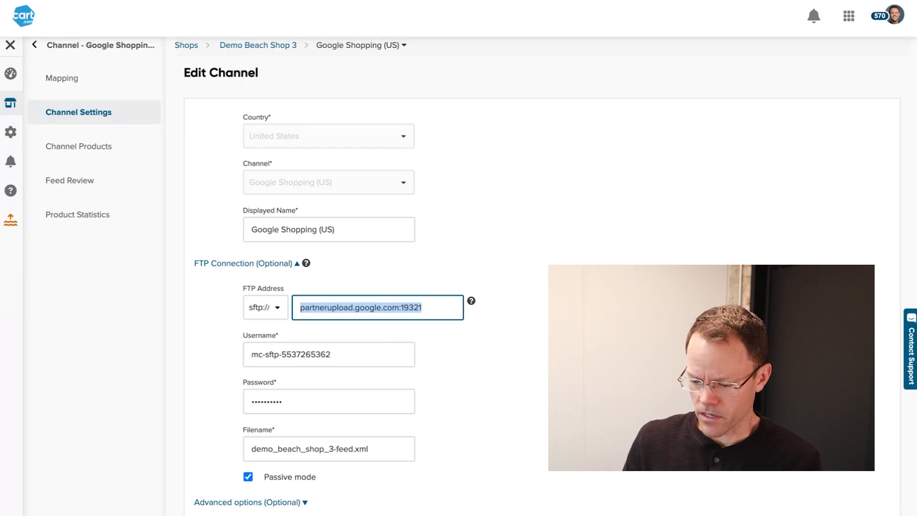
click(592, 330)
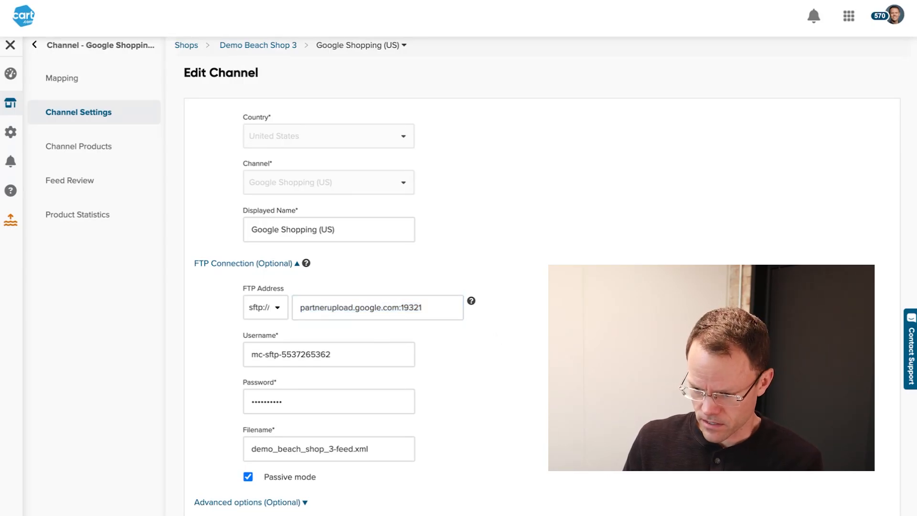
mouse_move(506, 1)
click(270, 9)
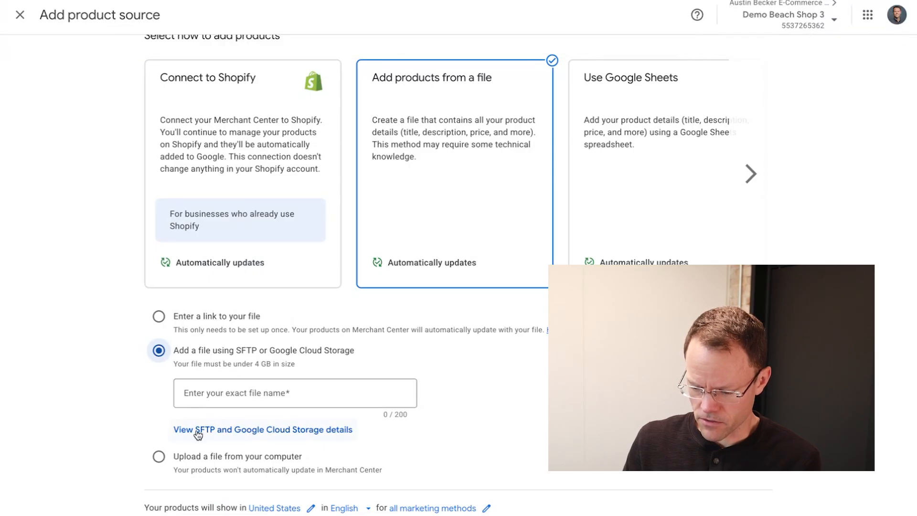
- Show the SFTP details and select server partnerupload.google.com, port 19321 and the username
click(233, 432)
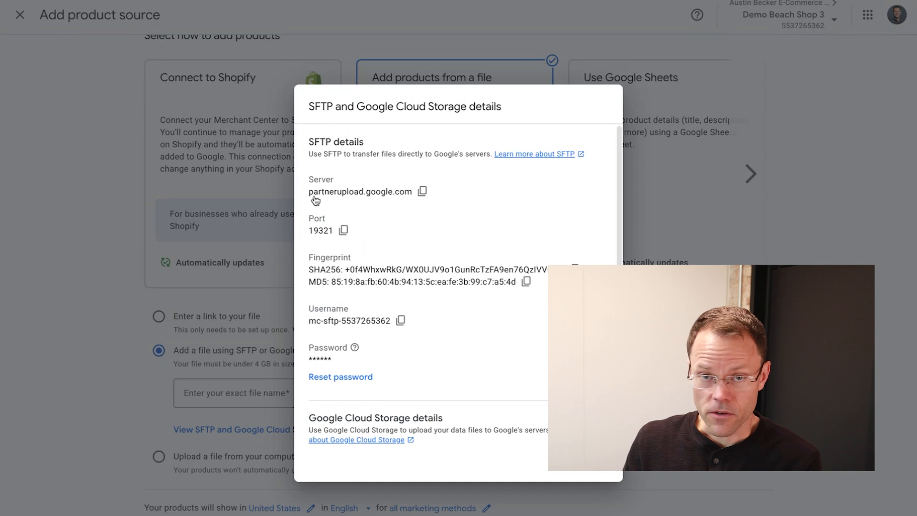
drag(307, 193, 399, 202)
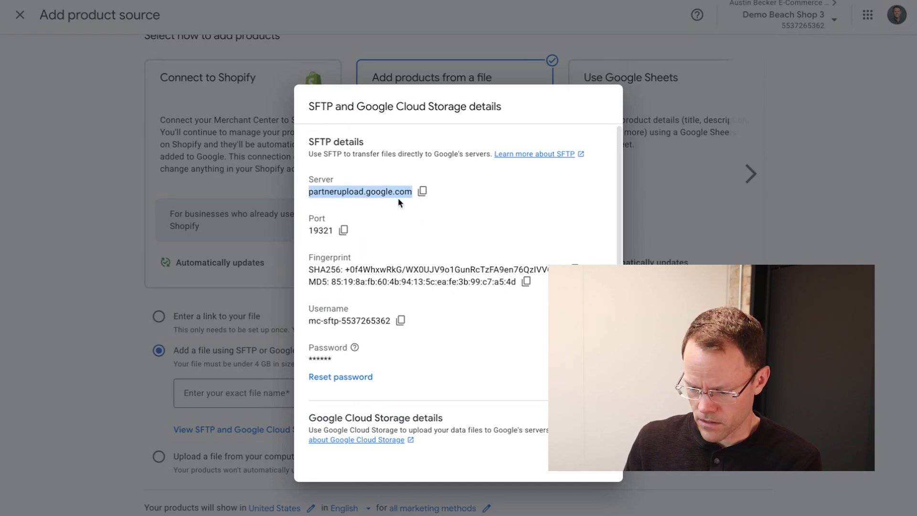
drag(308, 232, 329, 234)
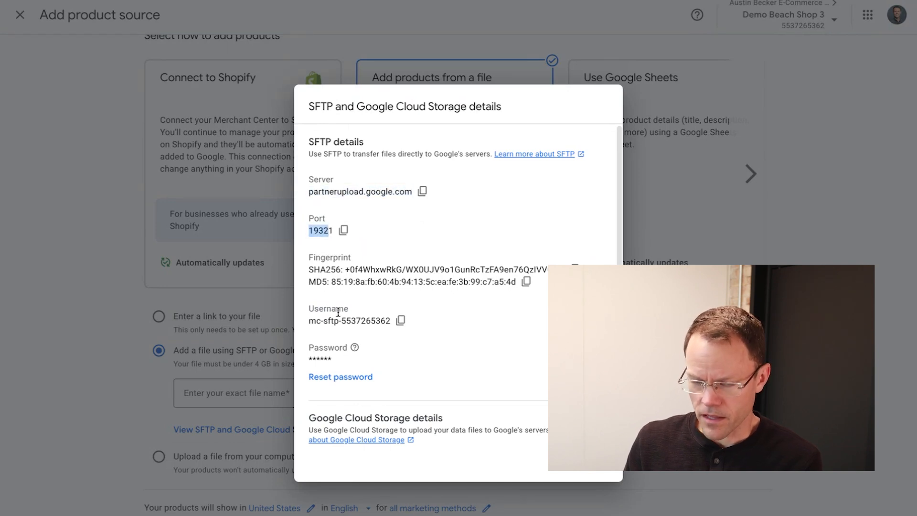
drag(308, 328, 385, 330)
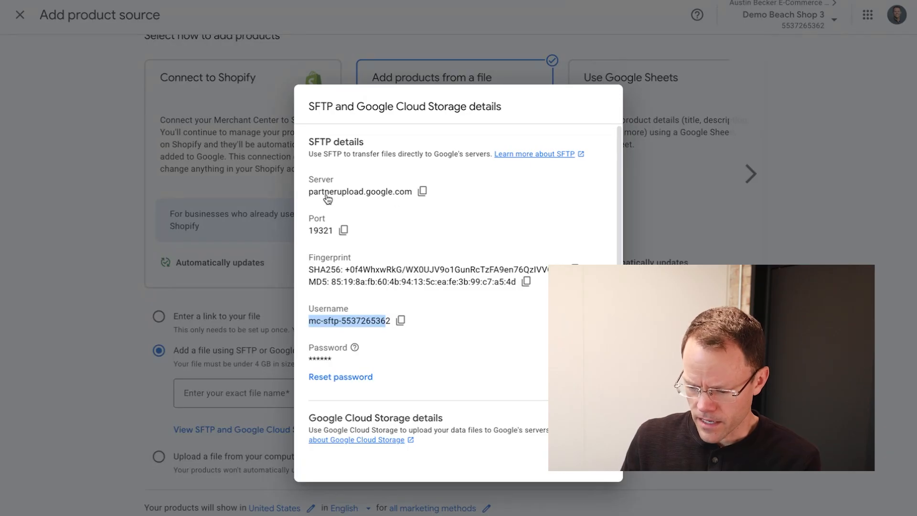
key(ctrl+Left)
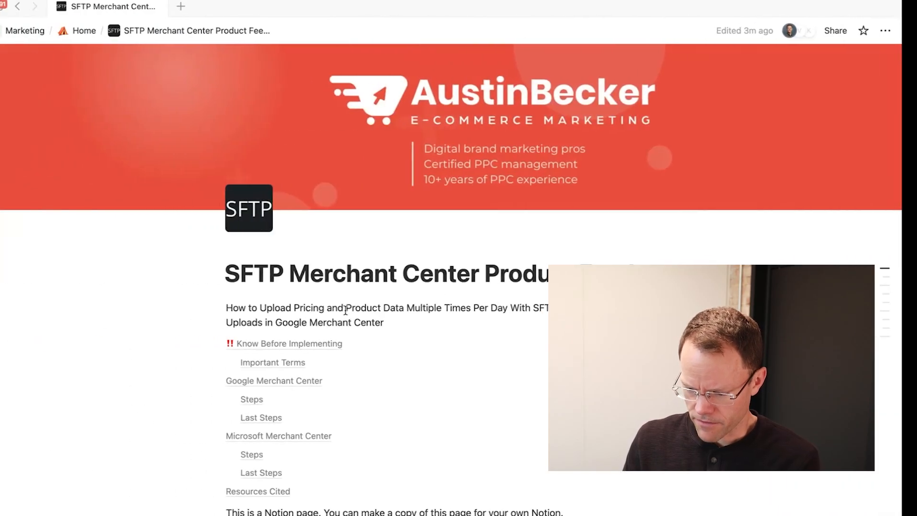
scroll(377, 392, down, 20)
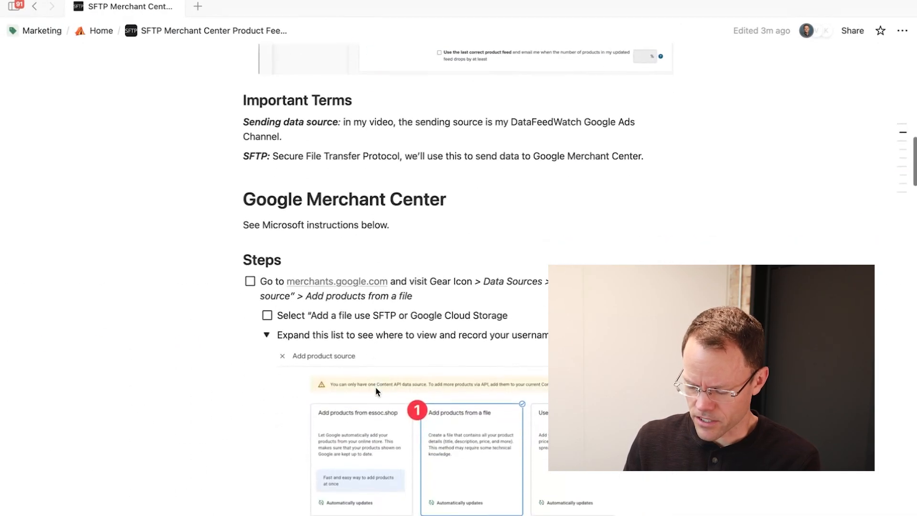
scroll(377, 390, down, 3)
scroll(392, 305, up, 2)
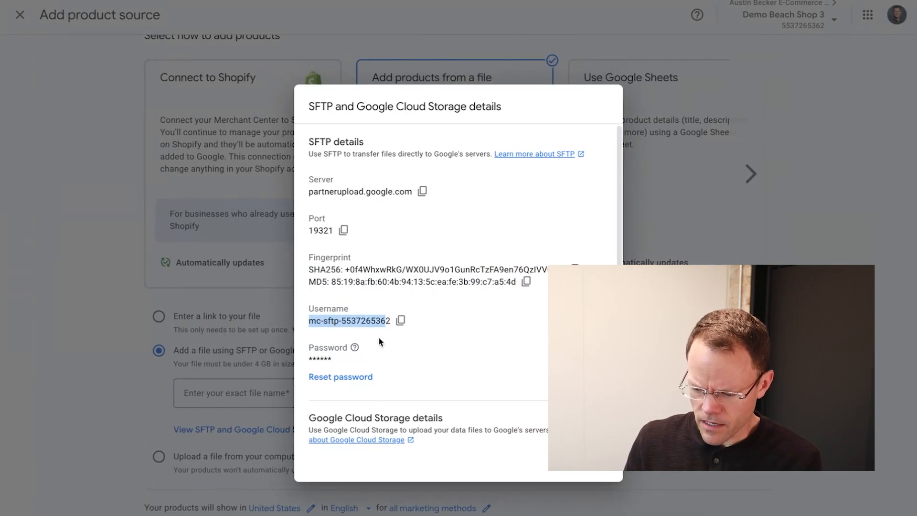
- Reset the SFTP password, paste the new one onto the notes' Password line, and close the details
click(313, 380)
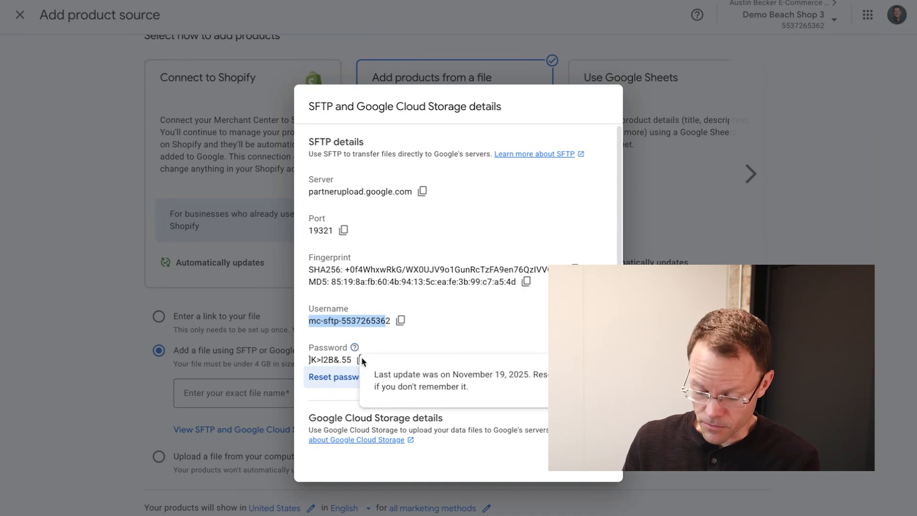
click(433, 313)
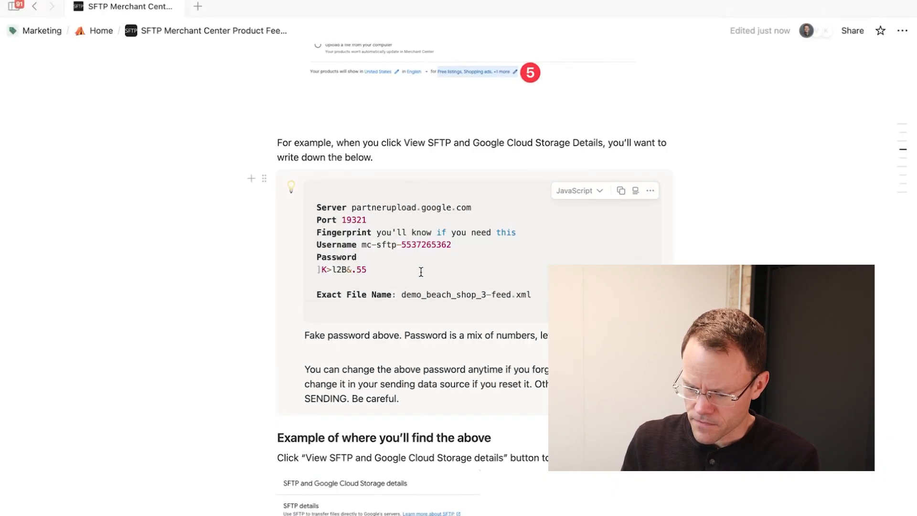
key(super+Left)
key(BackSpace)
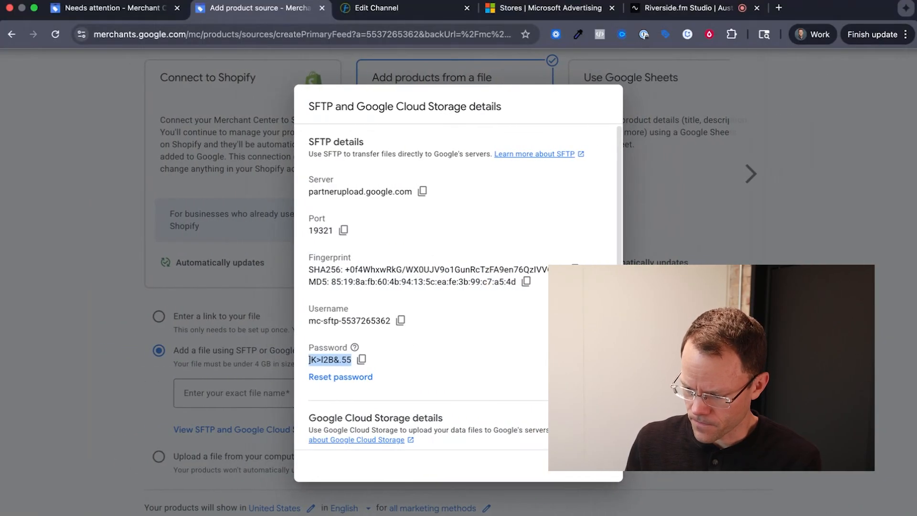
click(596, 466)
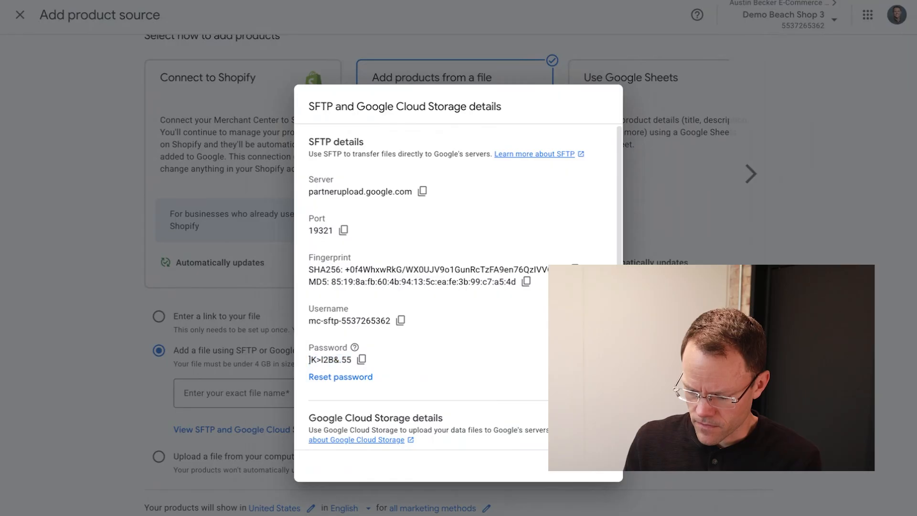
click(584, 464)
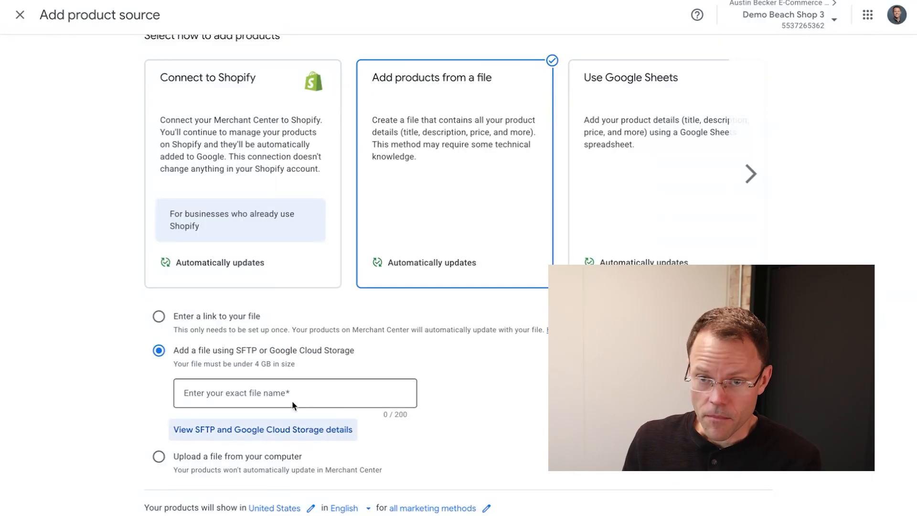
- Paste demo_beach_shop_3-feed.xml from the notes into the exact file name field, fixing the .xml extension
click(251, 391)
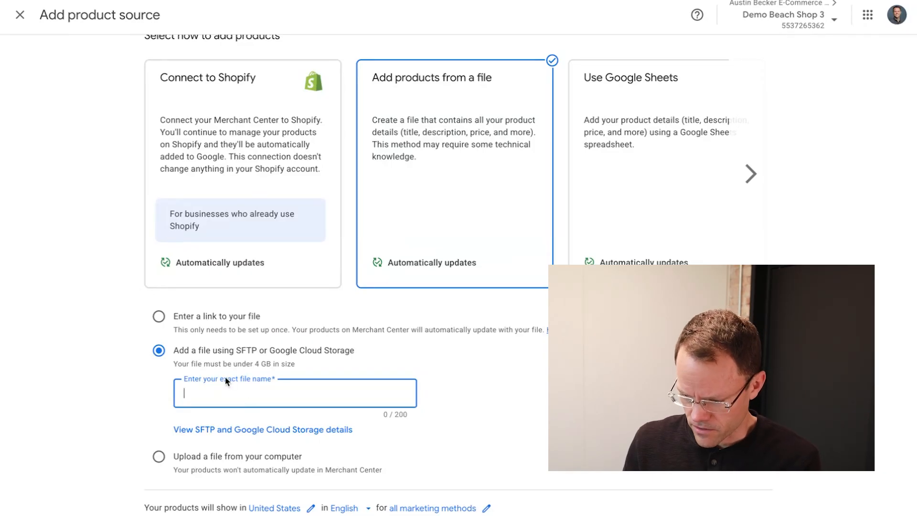
key(ctrl+Left)
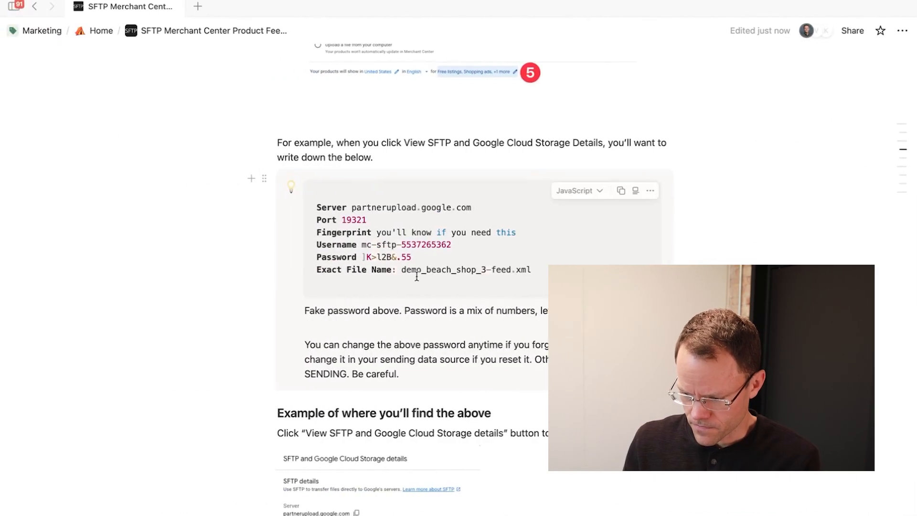
drag(401, 270, 531, 271)
key(ctrl+c)
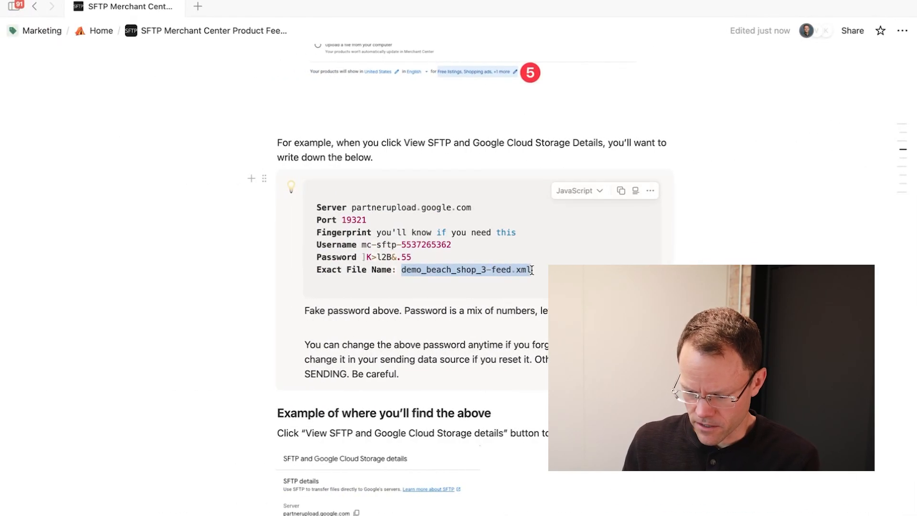
key(ctrl+Right)
click(308, 397)
key(ctrl+v)
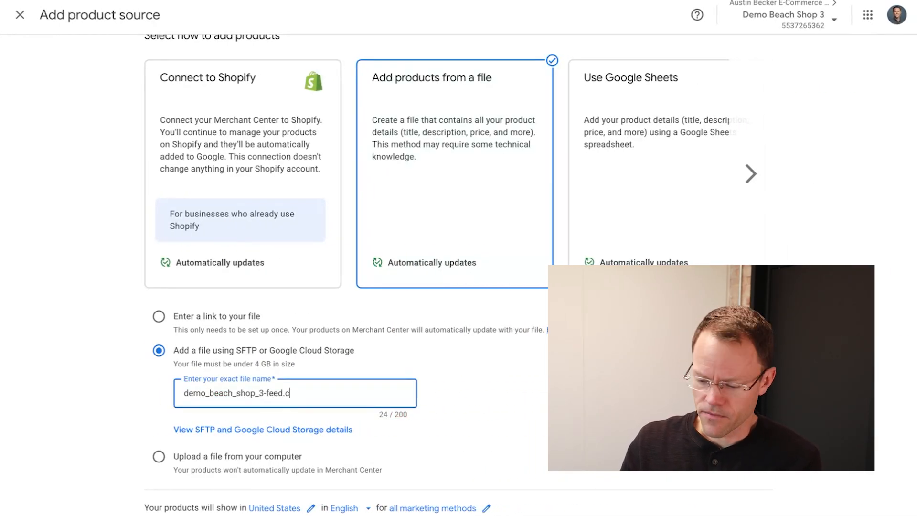
key(BackSpace)
key(BackSpace)
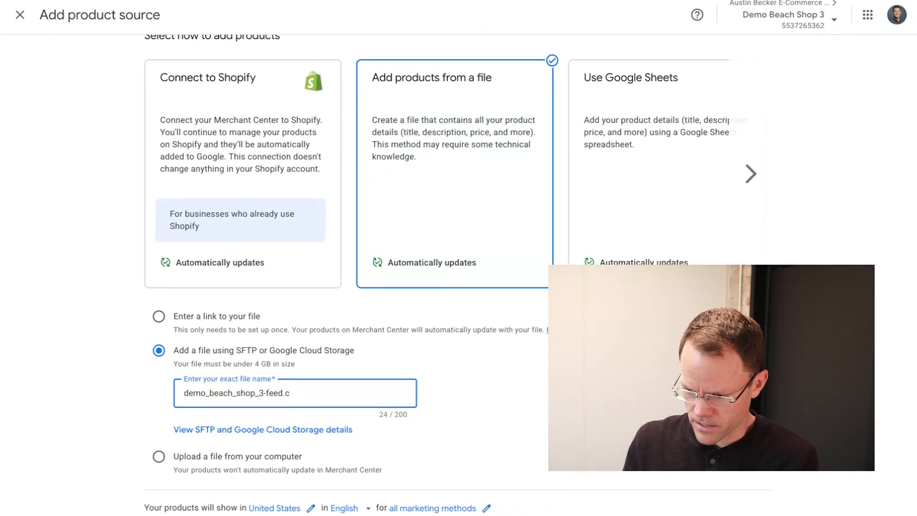
text(xml)
mouse_move(409, 14)
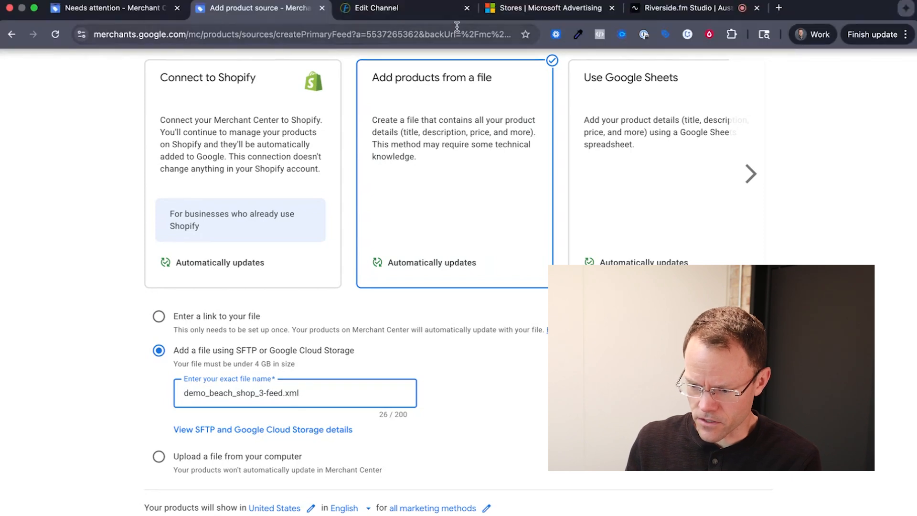
click(376, 11)
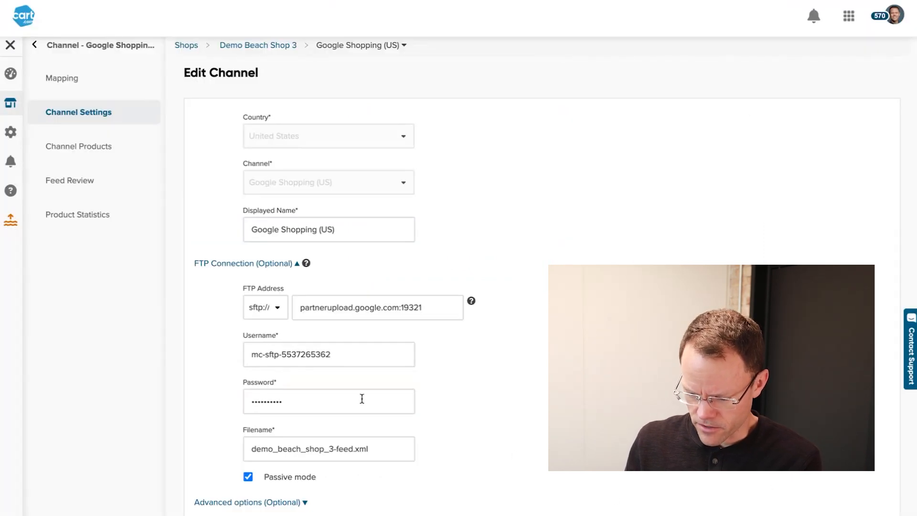
- Replace the channel's FTP password with the new SFTP password copied from the notes
drag(405, 449, 249, 452)
triple_click(359, 354)
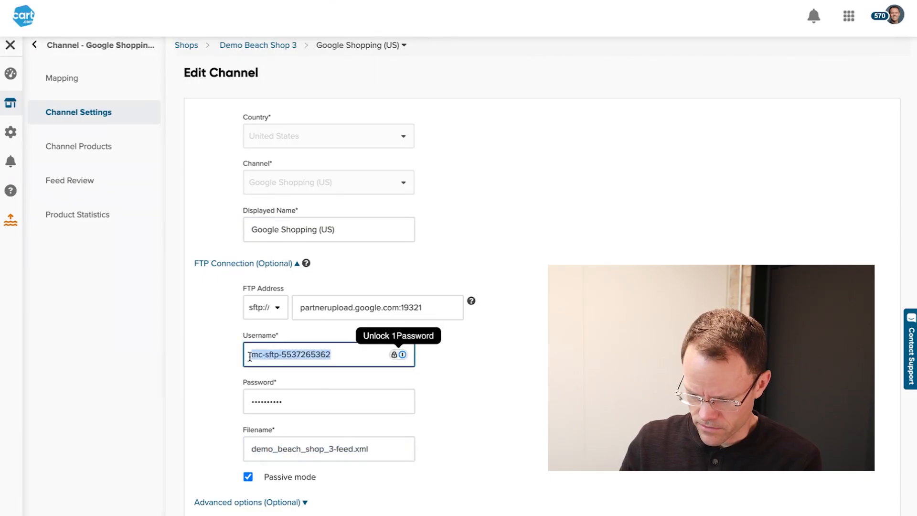
click(310, 397)
key(ctrl+a)
key(BackSpace)
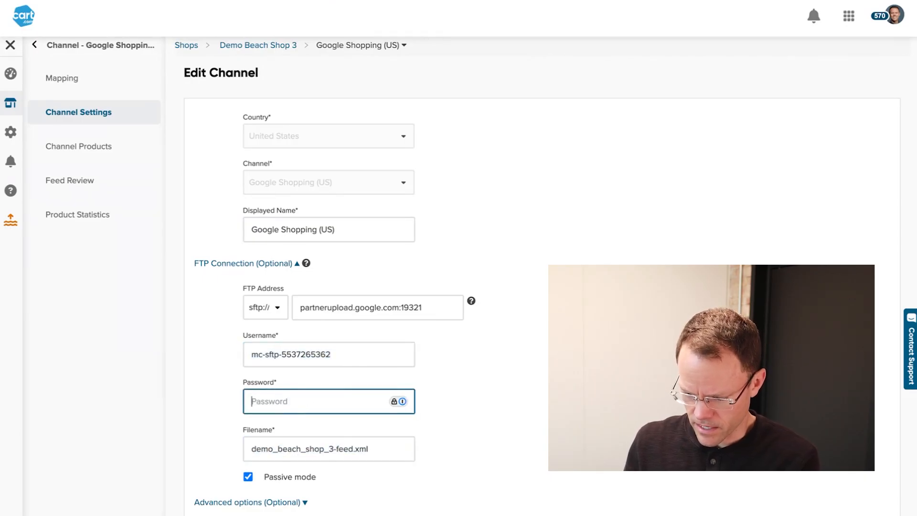
key(ctrl+Left)
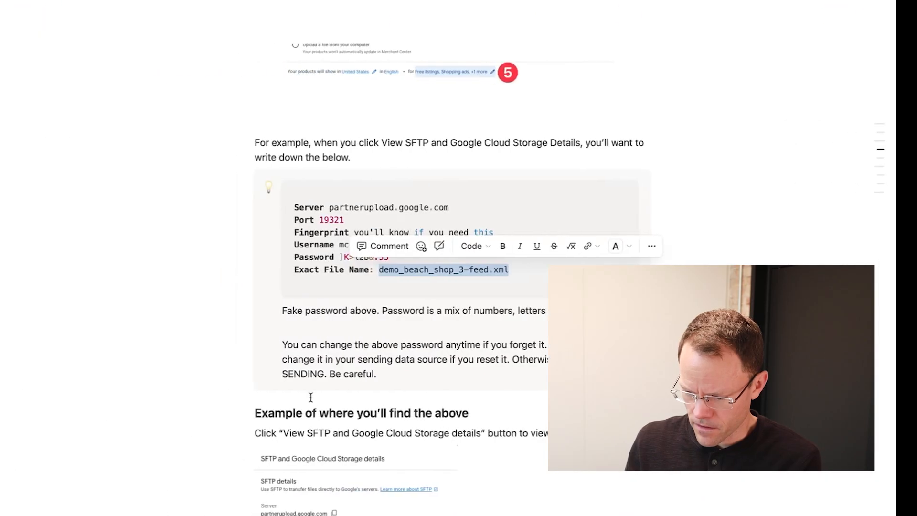
key(Escape)
drag(366, 258, 412, 258)
click(431, 276)
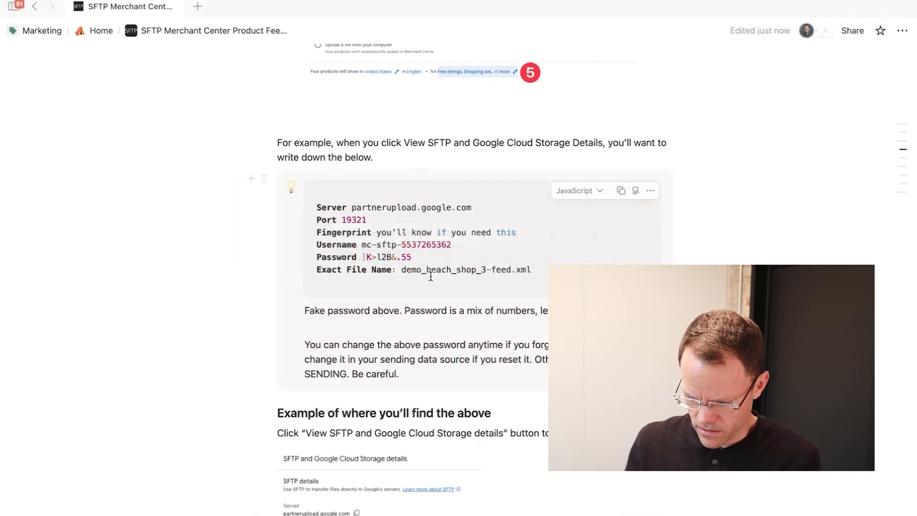
key(ctrl+Right)
click(379, 402)
key(ctrl+v)
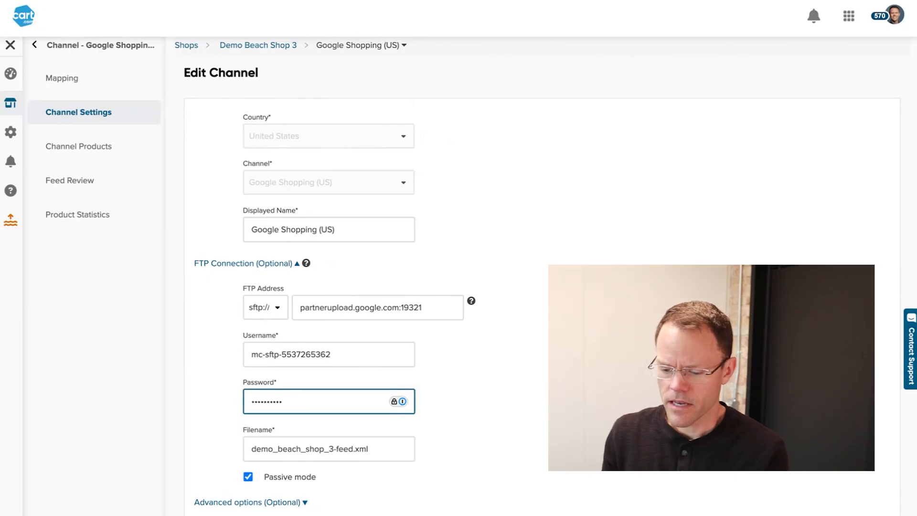
click(429, 324)
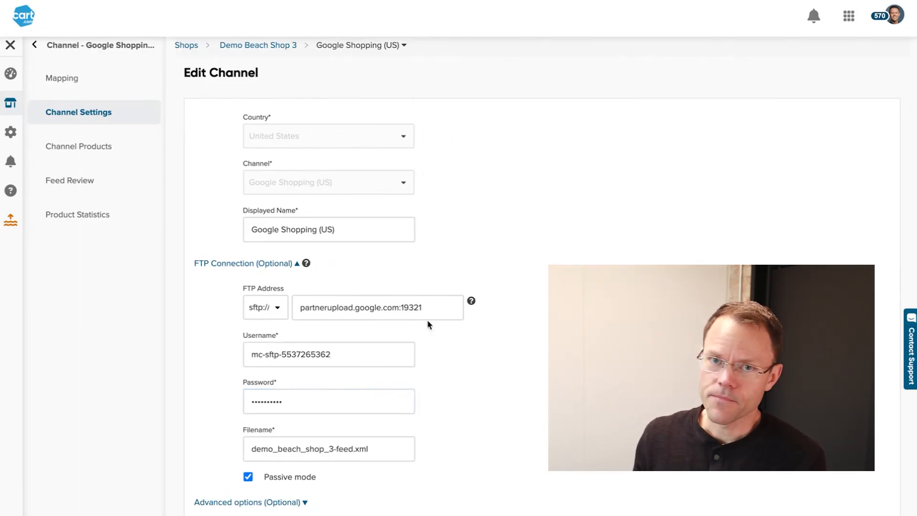
- Keep the sftp protocol and check the address partnerupload.google.com:19321 against the notes
click(284, 313)
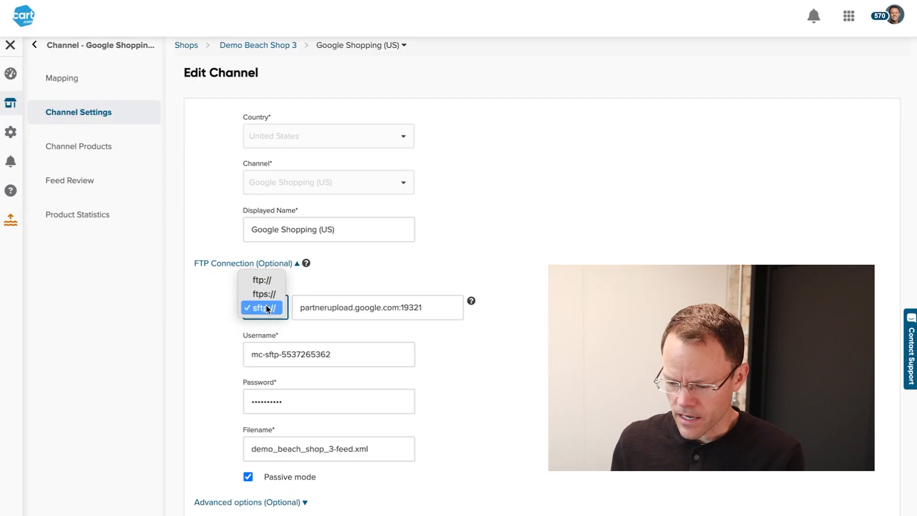
click(266, 309)
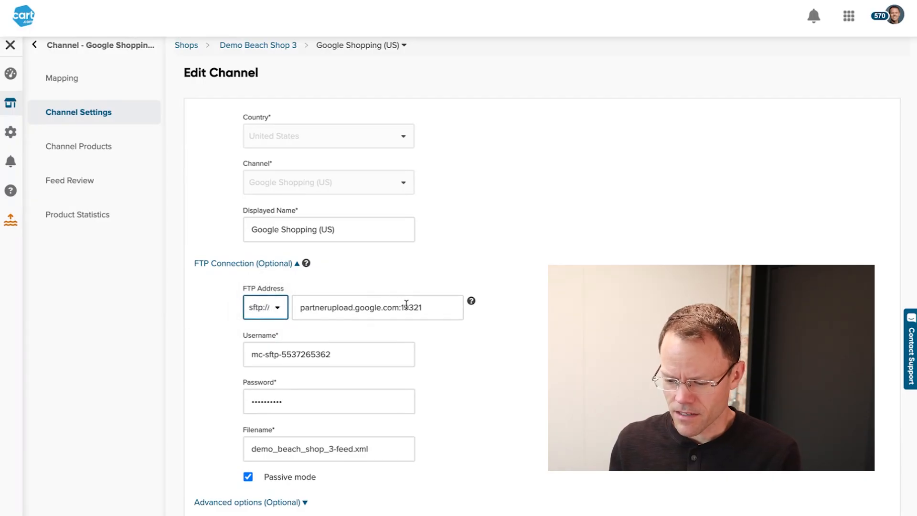
drag(400, 309, 300, 312)
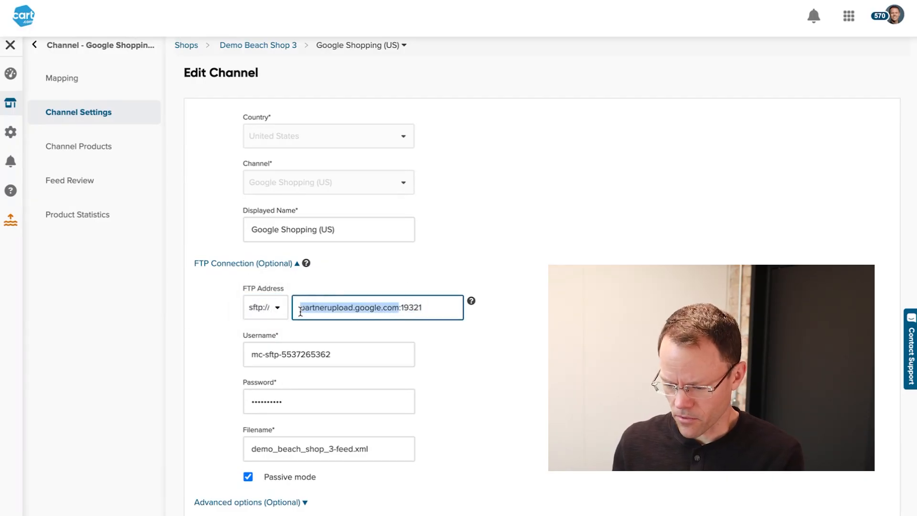
drag(429, 309, 396, 310)
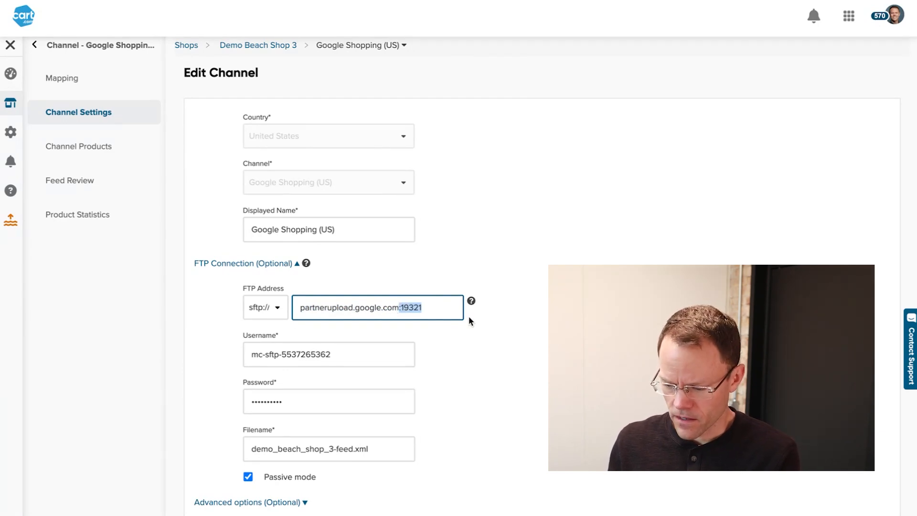
click(401, 310)
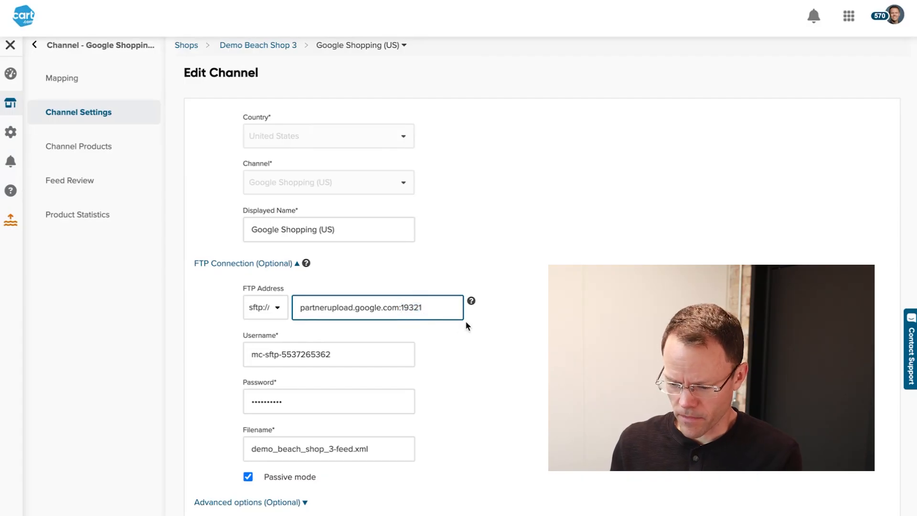
key(ctrl+Left)
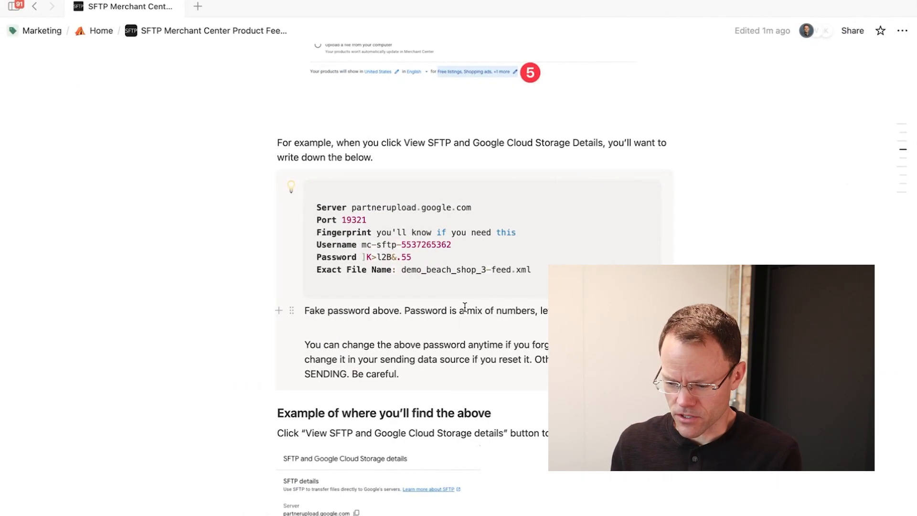
drag(352, 208, 472, 208)
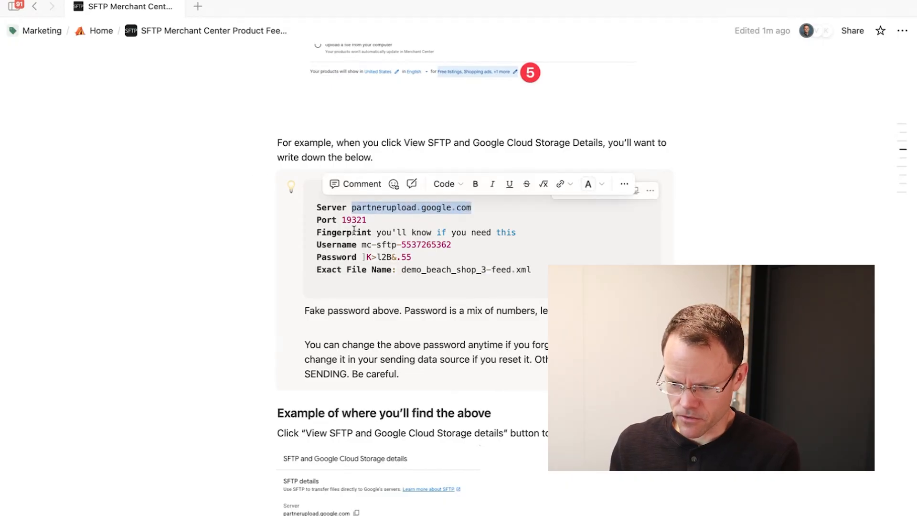
key(ctrl+Right)
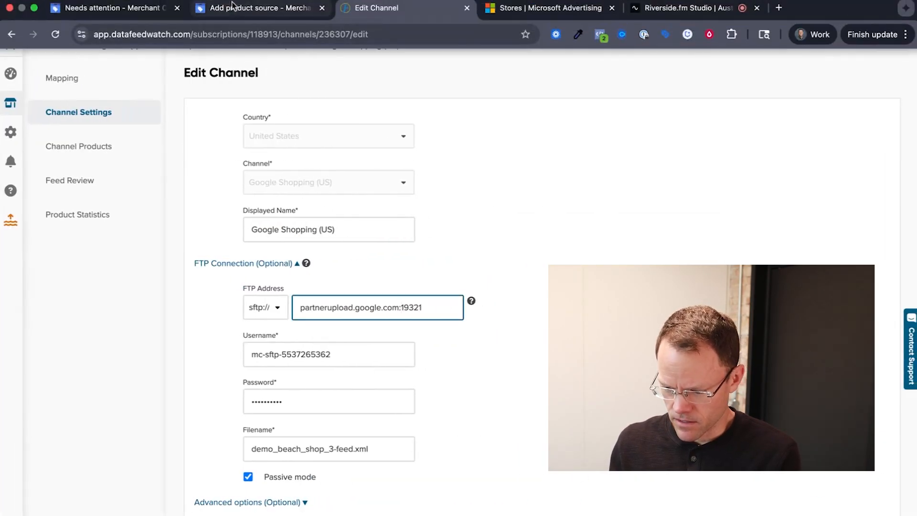
- Close the SFTP details and create the demo_beach_shop_3-feed.xml file product source
click(233, 6)
click(263, 432)
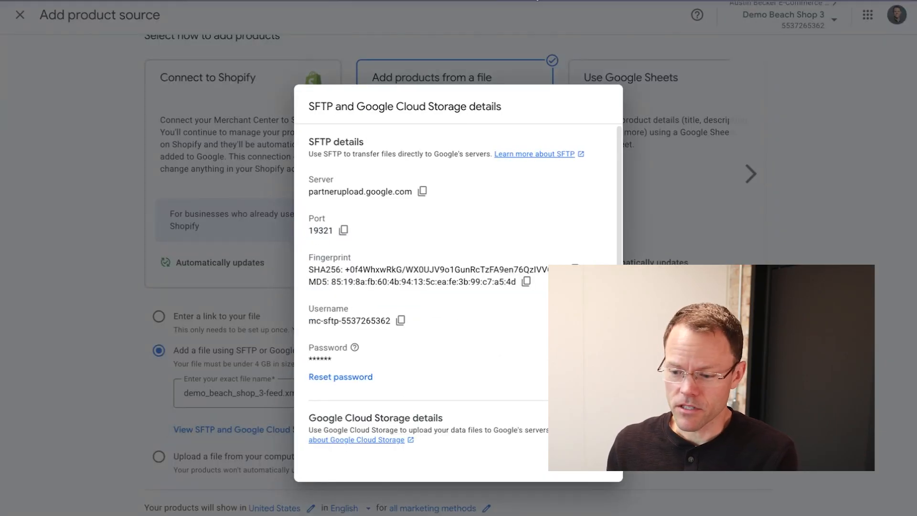
mouse_move(538, 1)
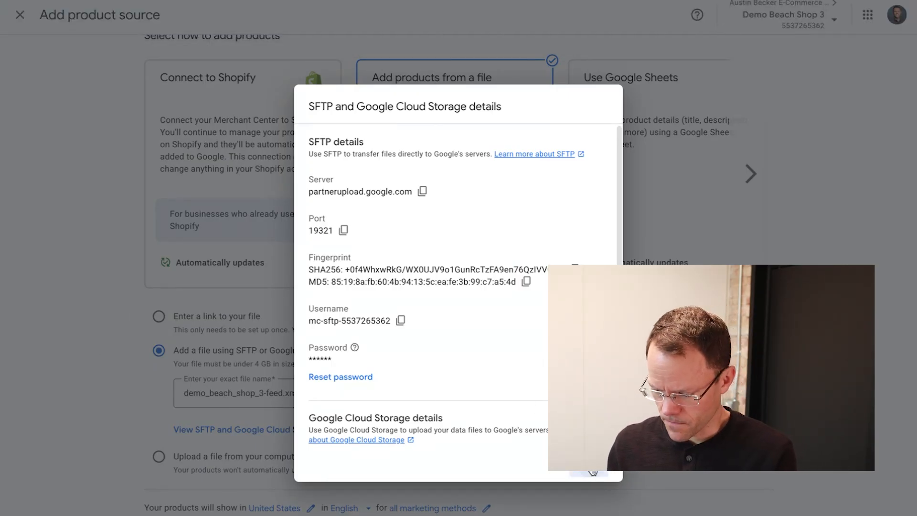
click(593, 472)
click(750, 514)
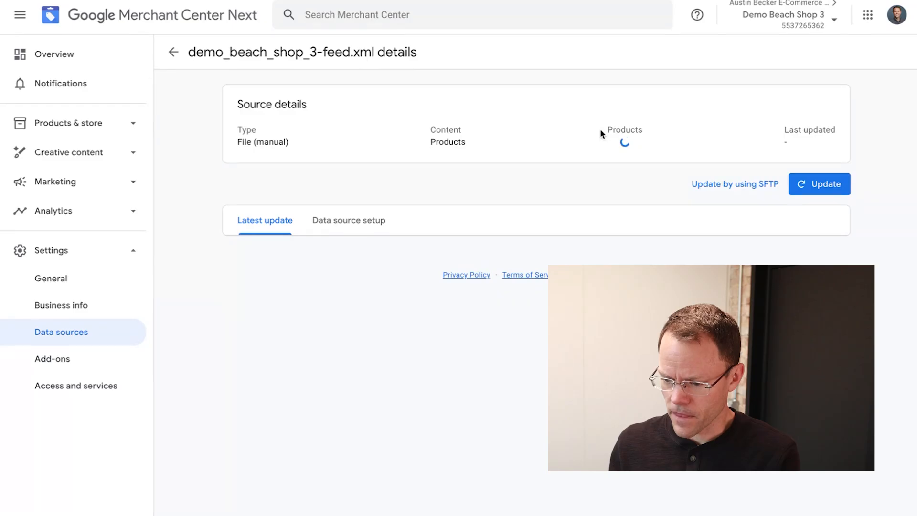
- Trim the last character from the channel's SFTP username and submit the form
click(404, 14)
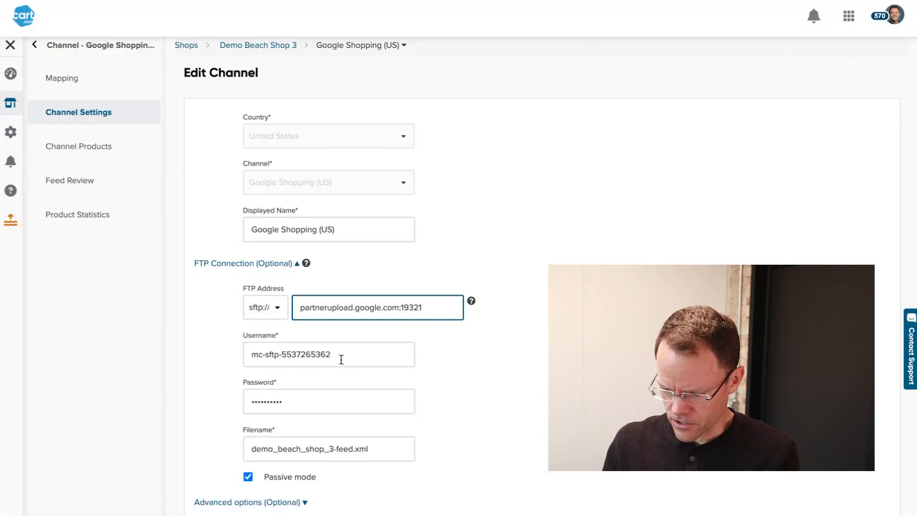
click(339, 356)
key(BackSpace)
click(621, 401)
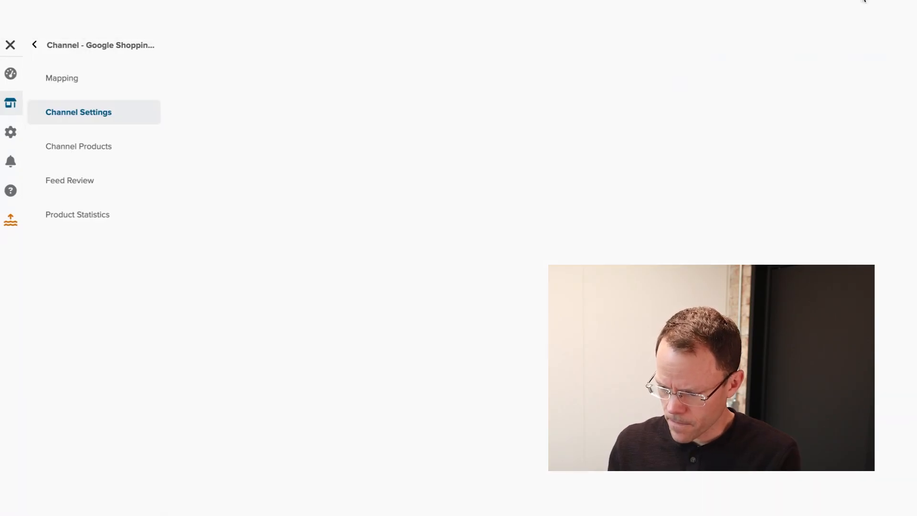
click(881, 32)
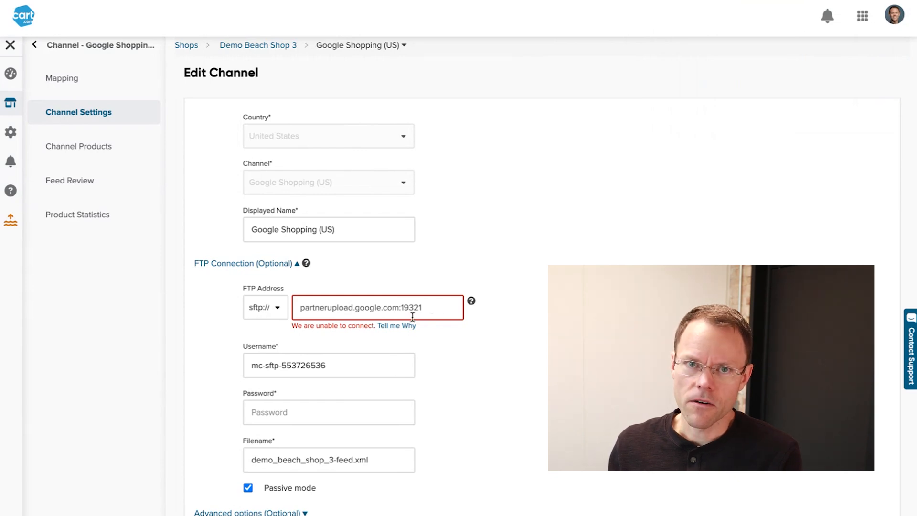
- Re-enter the SFTP username, paste the SFTP password from the notes, and update the channel
click(343, 365)
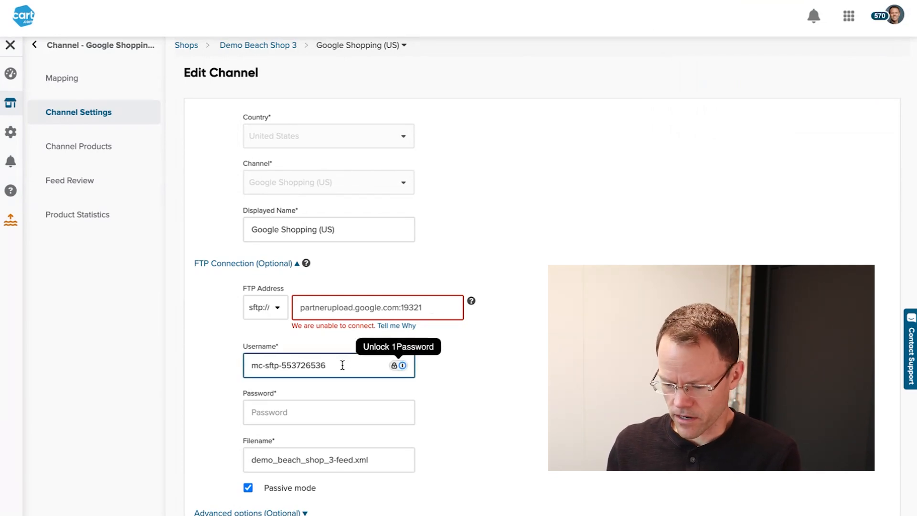
text(mc-sftp-5537265362)
key(ctrl+Left)
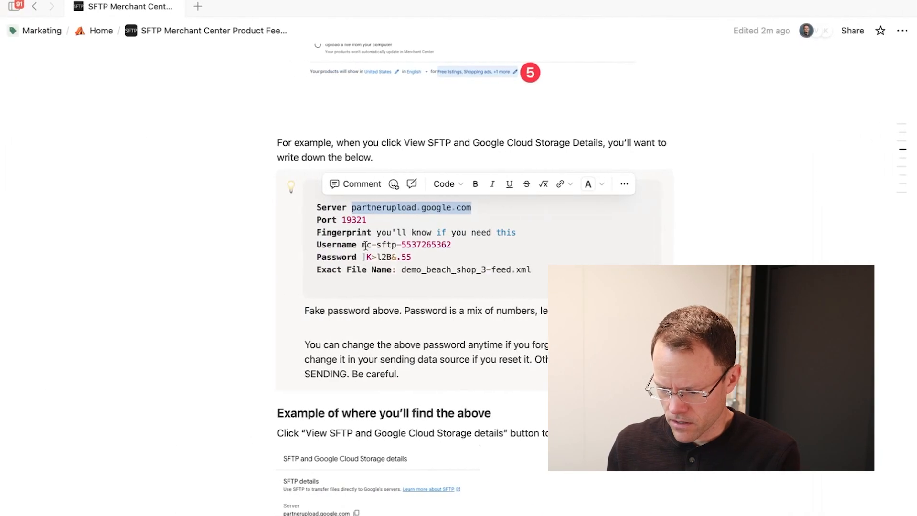
drag(361, 256, 406, 257)
key(ctrl+Right)
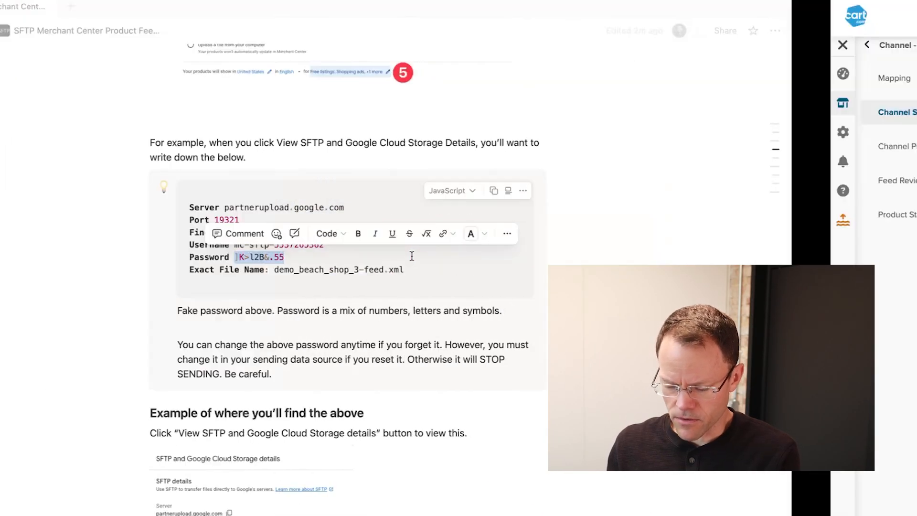
click(275, 412)
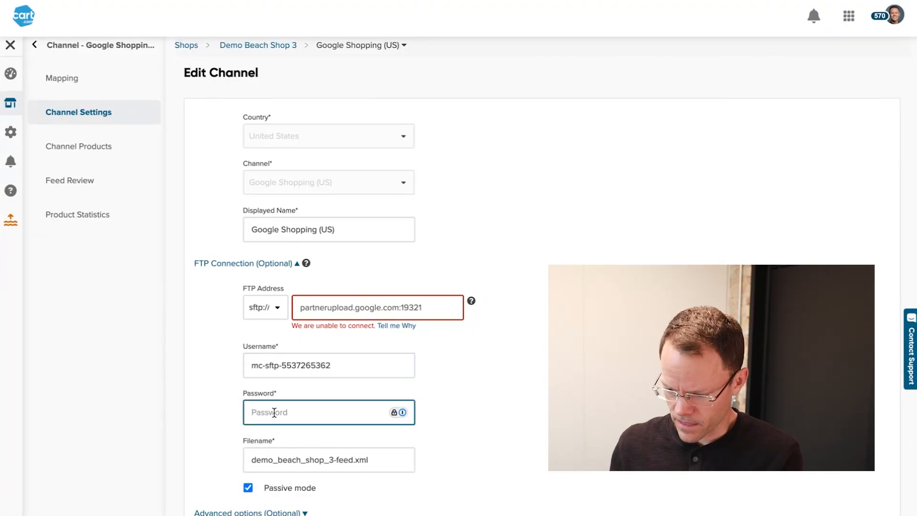
key(ctrl+v)
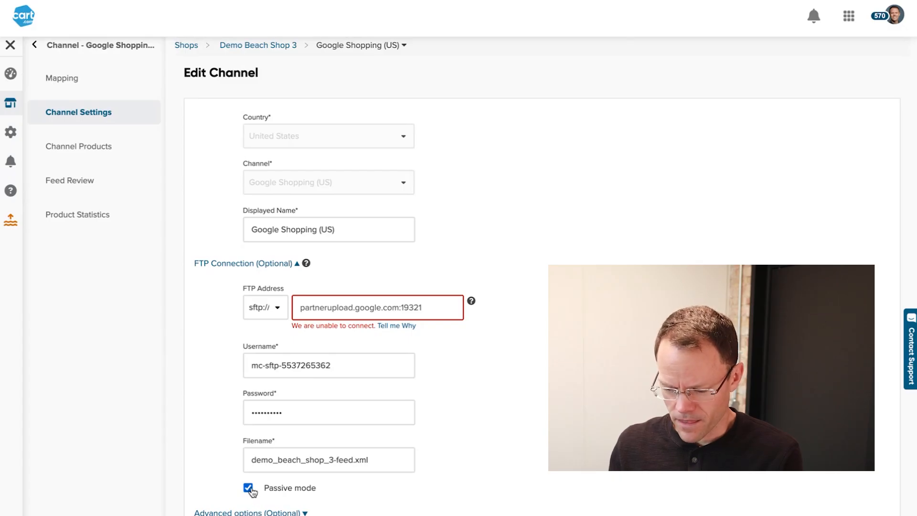
click(286, 513)
scroll(314, 390, down, 4)
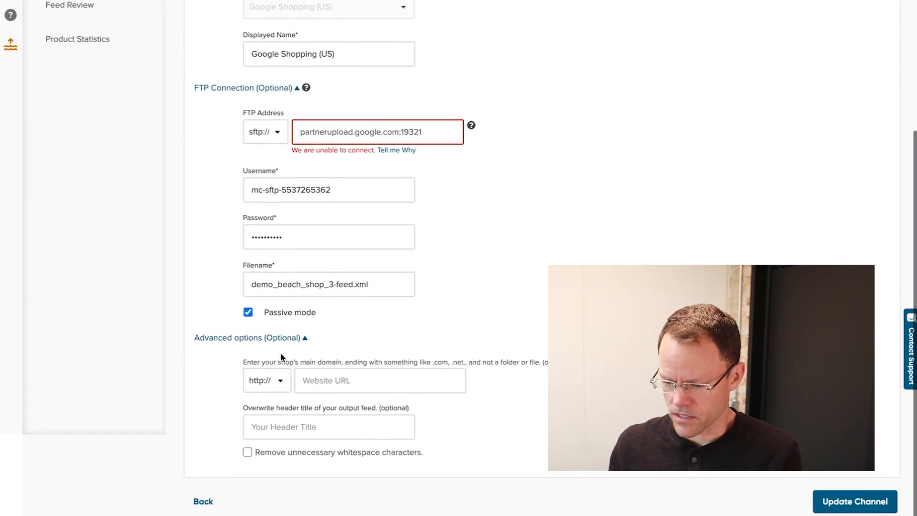
click(234, 338)
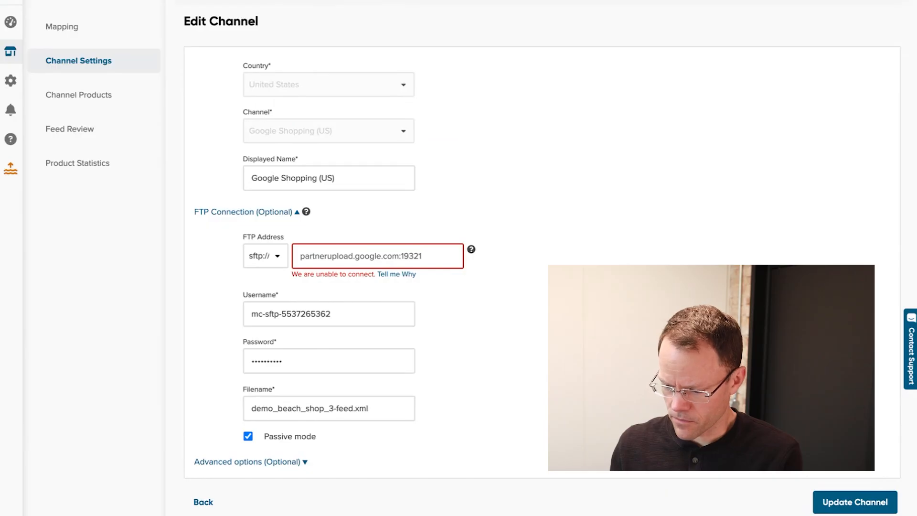
click(842, 503)
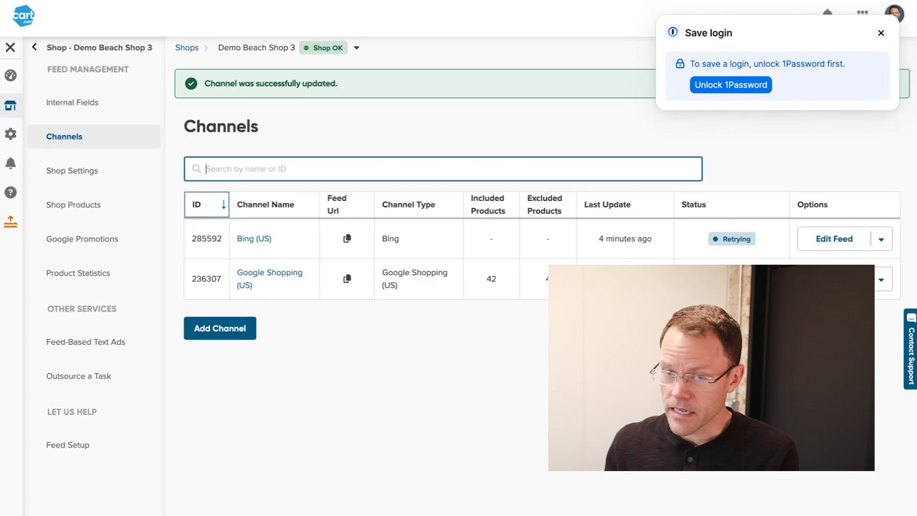
- Check the Options menus of the Google Shopping (US) and Bing (US) channels after the update
click(881, 31)
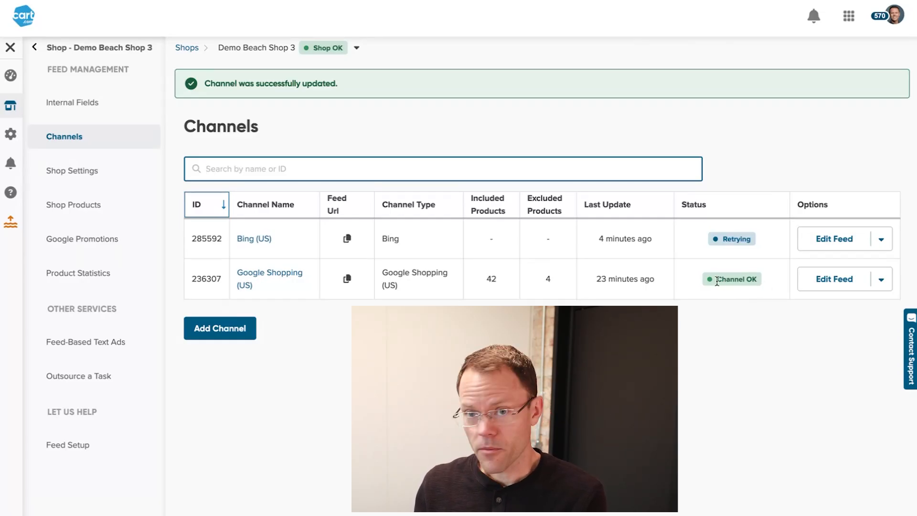
click(883, 280)
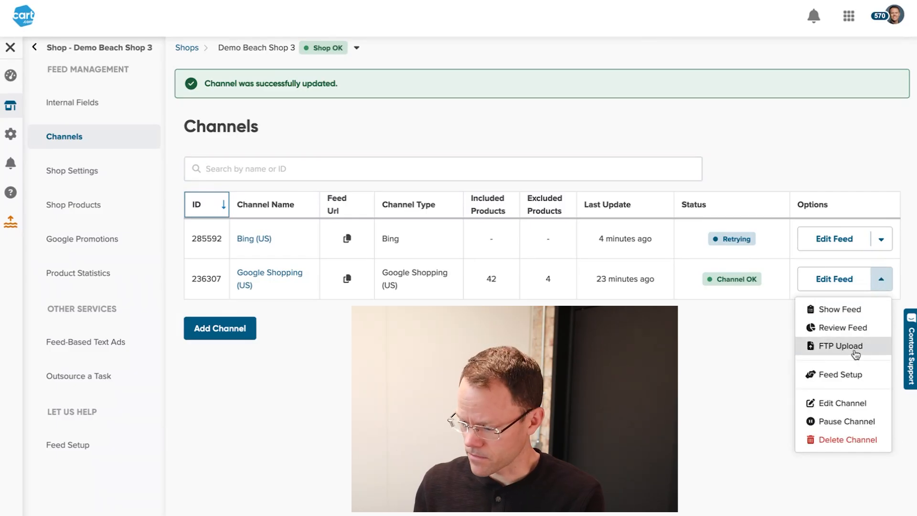
click(884, 244)
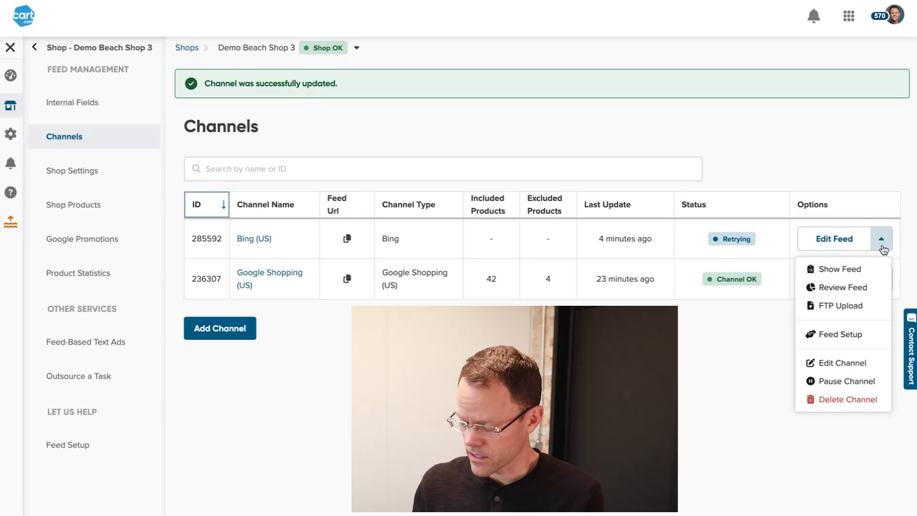
click(729, 414)
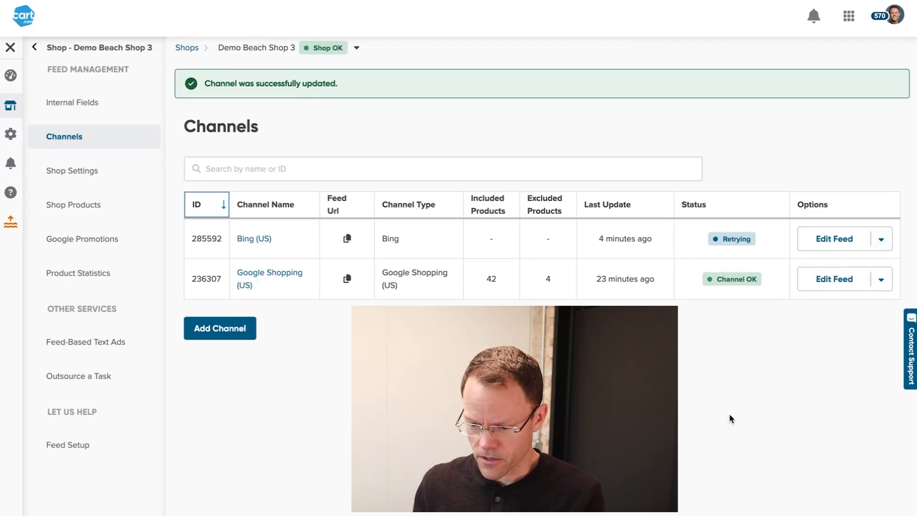
mouse_move(258, 2)
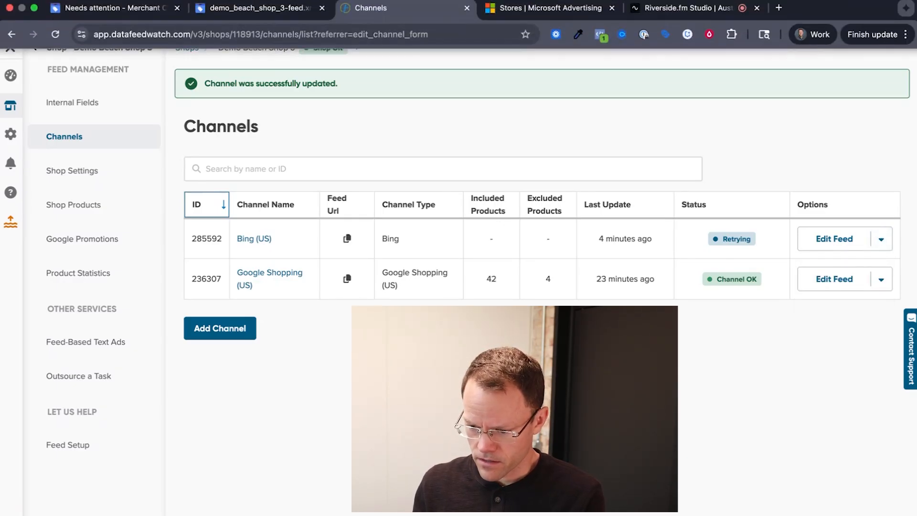
click(258, 9)
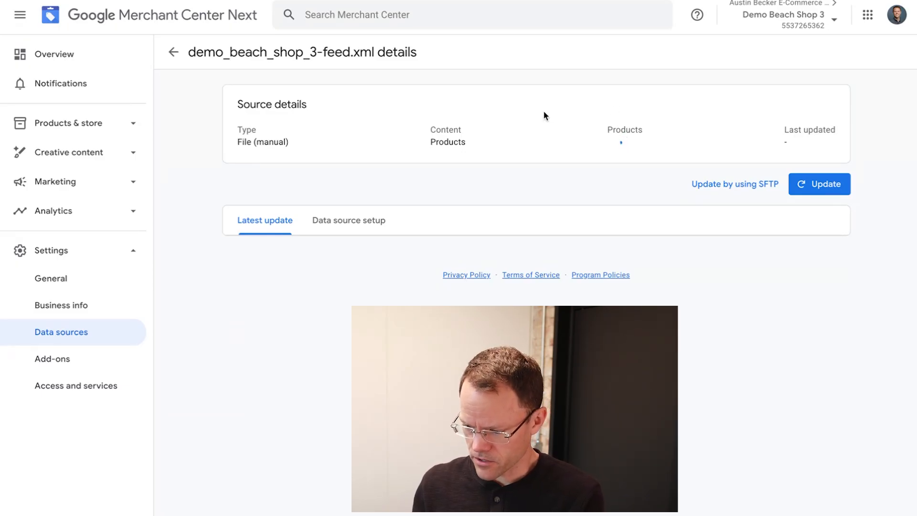
- Reload the demo_beach_shop_3-feed.xml details to see 42 products added and one issue
key(super+r)
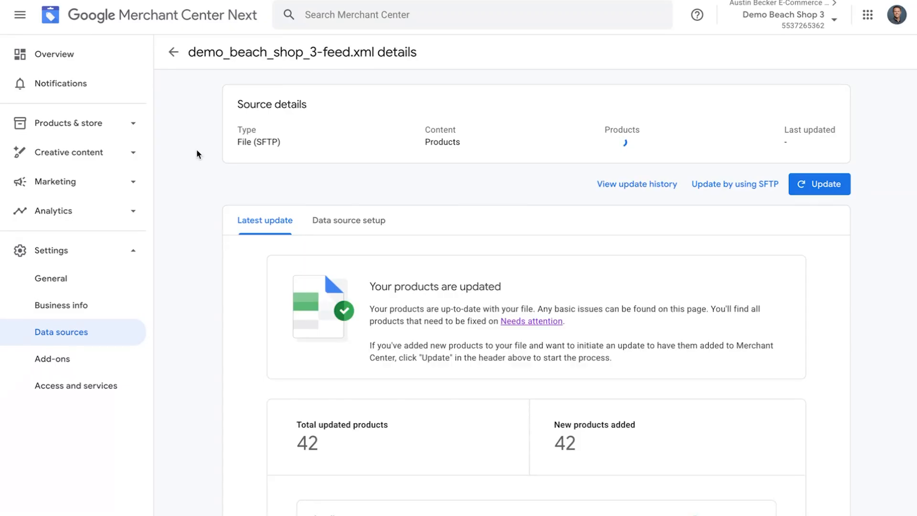
scroll(556, 176, down, 4)
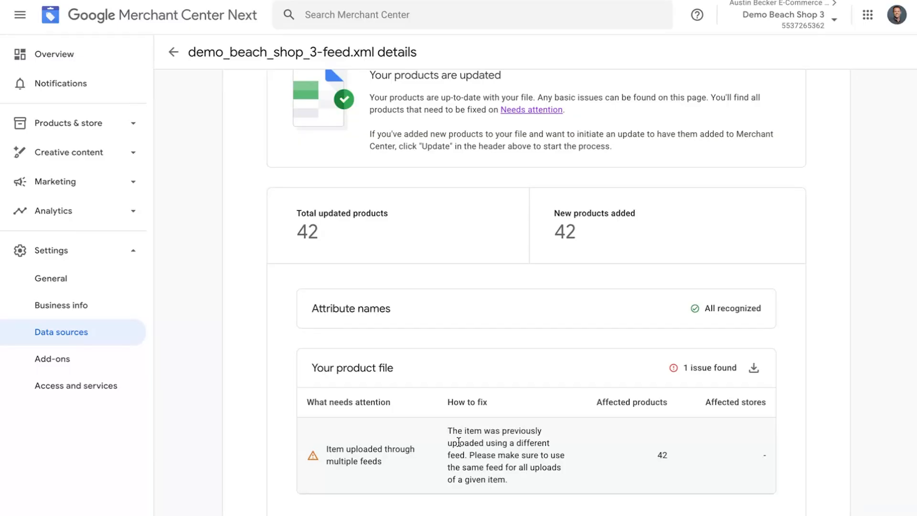
click(133, 124)
- Inspect a Rustic Men's Short Sleeve Tee Shirt product's details, including its additional details
click(136, 153)
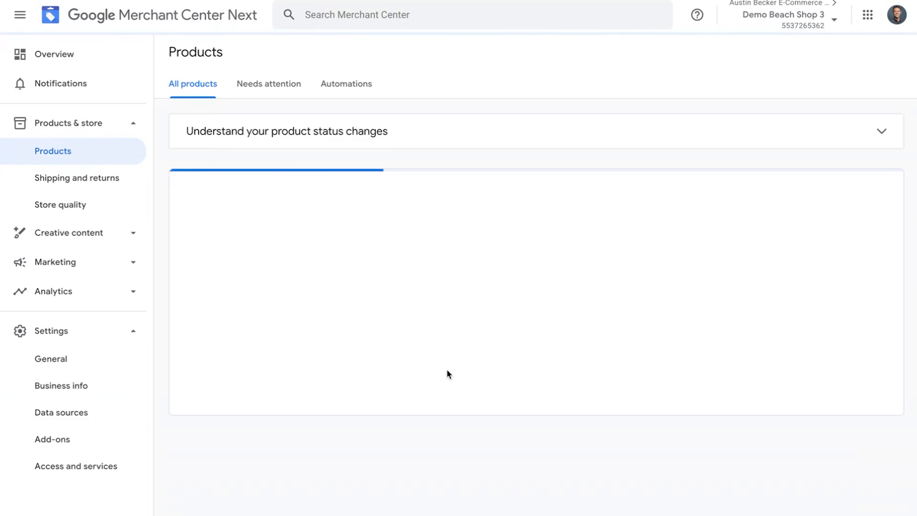
scroll(448, 374, down, 7)
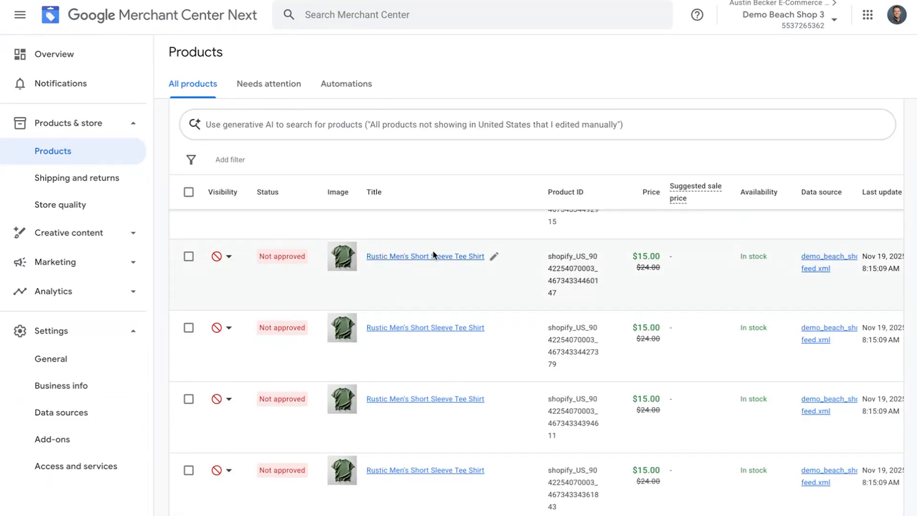
click(430, 259)
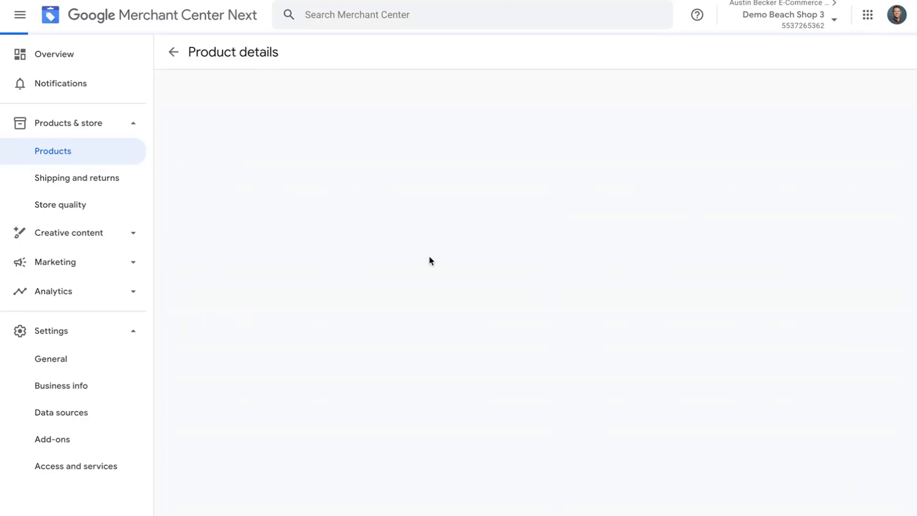
scroll(435, 374, down, 2)
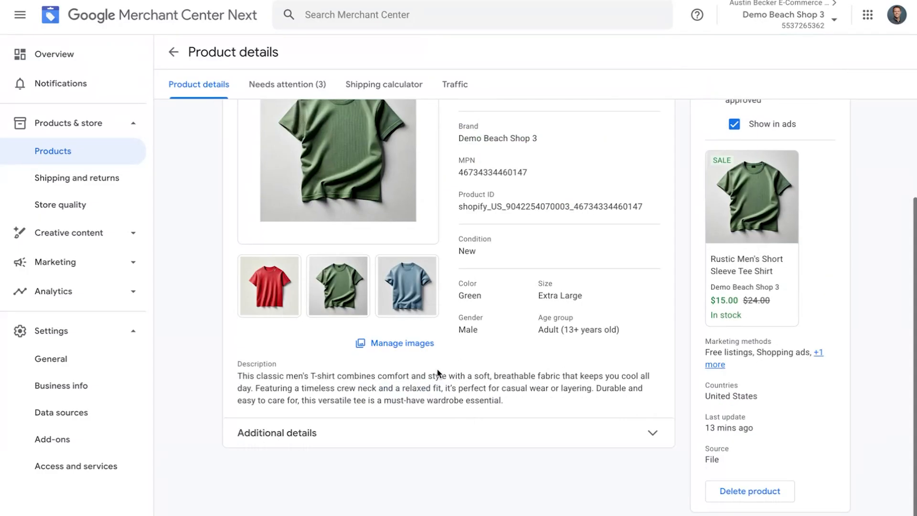
click(368, 438)
scroll(368, 440, down, 2)
scroll(536, 443, up, 5)
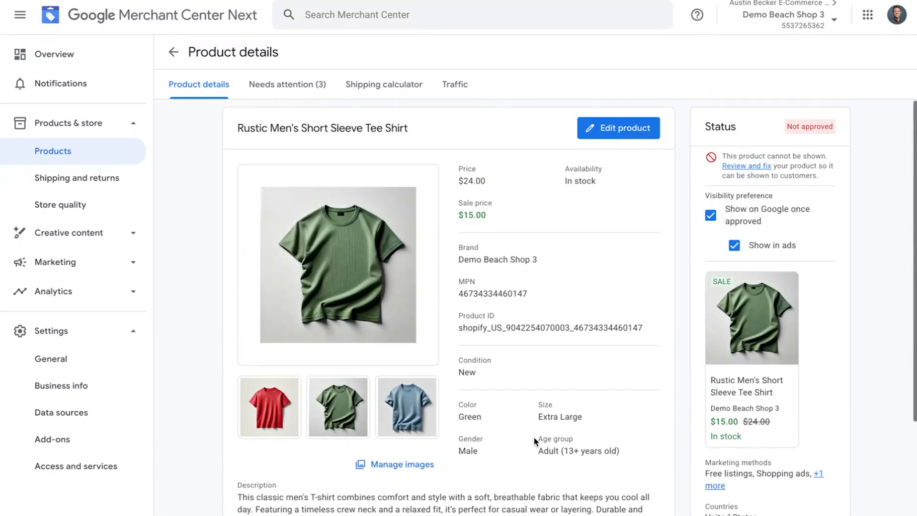
scroll(536, 443, down, 5)
scroll(536, 443, up, 4)
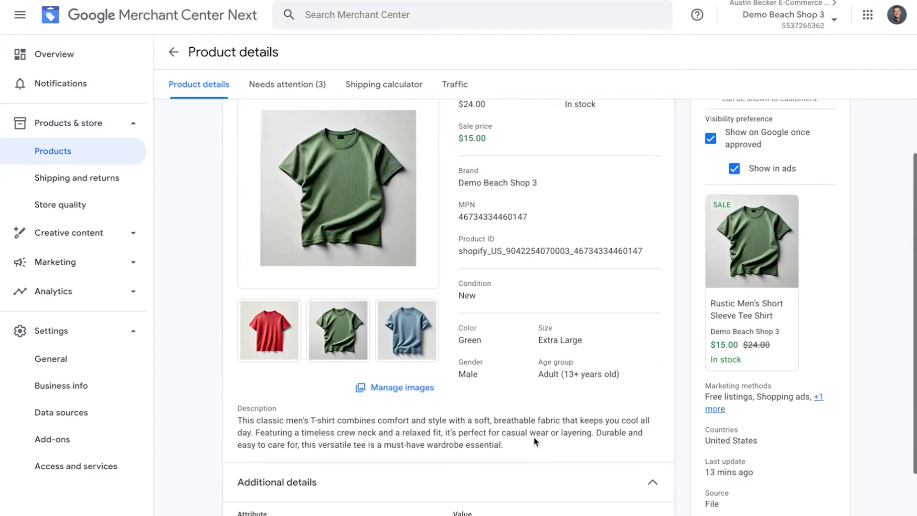
click(70, 151)
- Widen the Data source column to confirm the feed, review Data sources, then go to Microsoft Advertising
scroll(655, 256, right, 4)
scroll(713, 251, up, 1)
drag(681, 195, 763, 195)
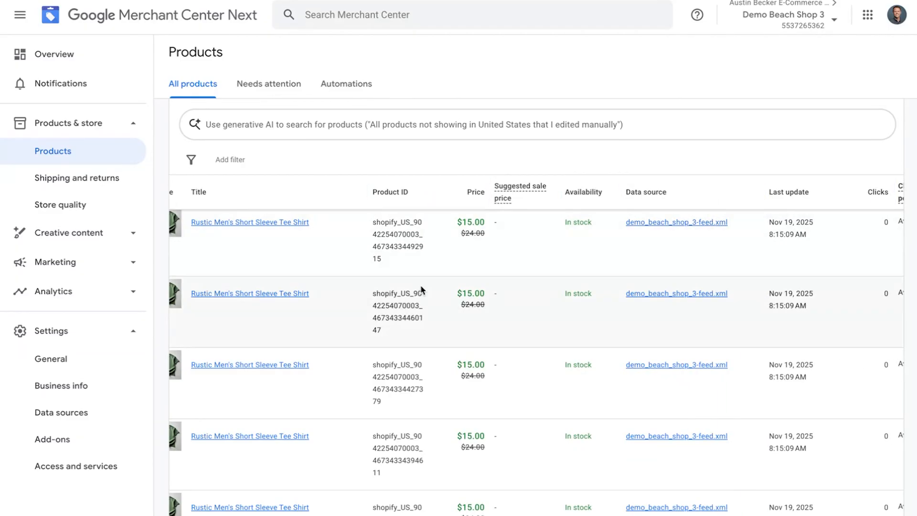
click(127, 416)
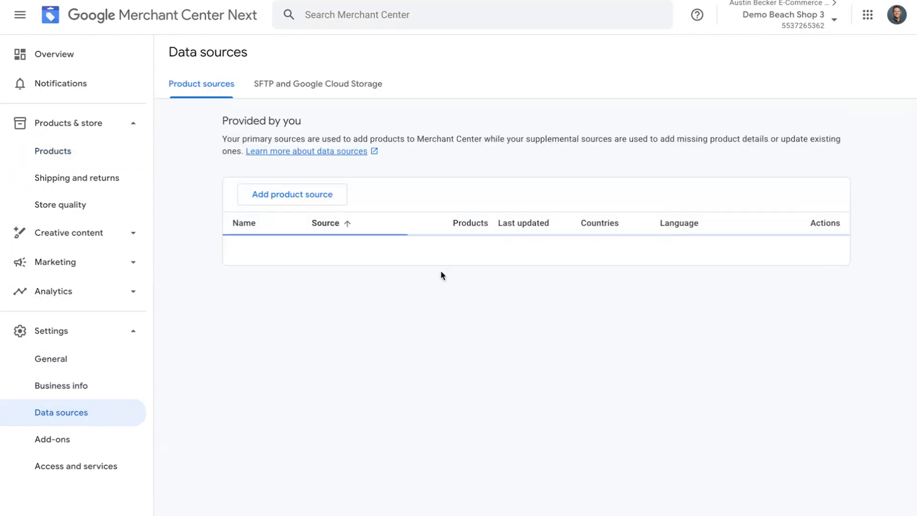
drag(308, 222, 384, 233)
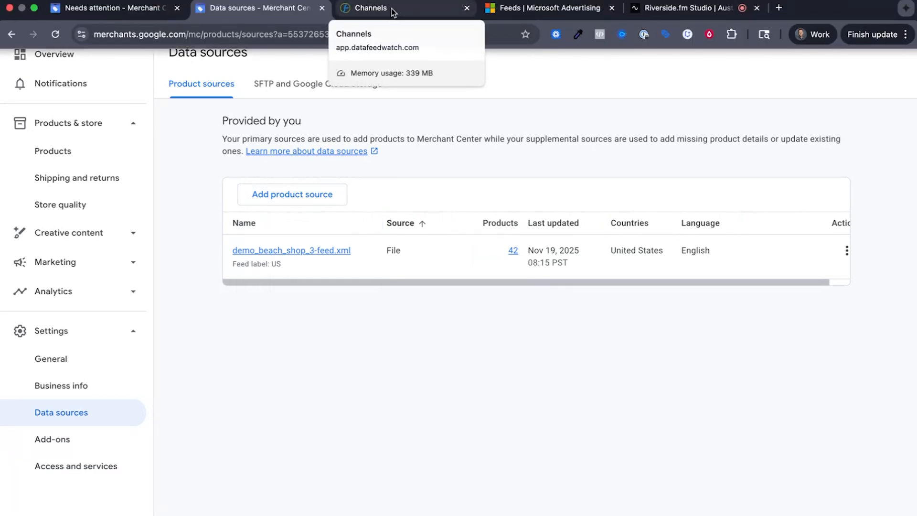
click(499, 8)
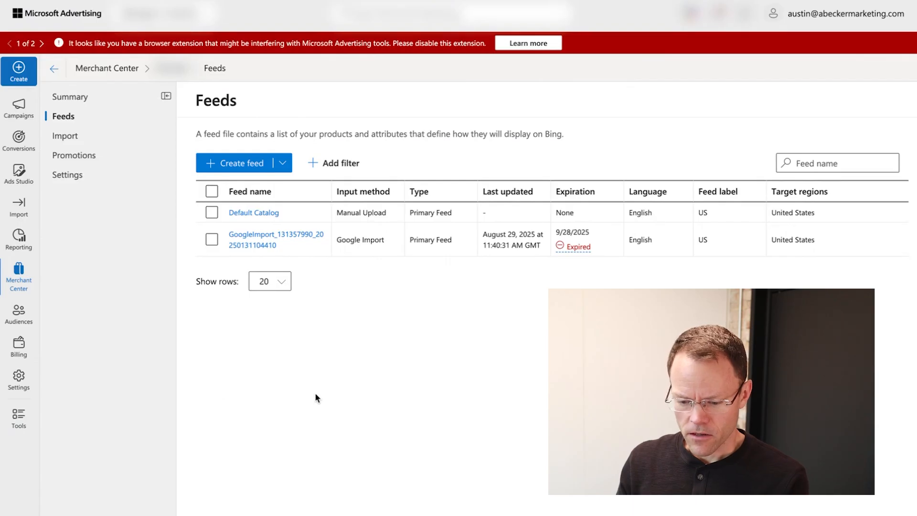
- Open the Default Catalog feed and its Update feed panel
mouse_move(14, 277)
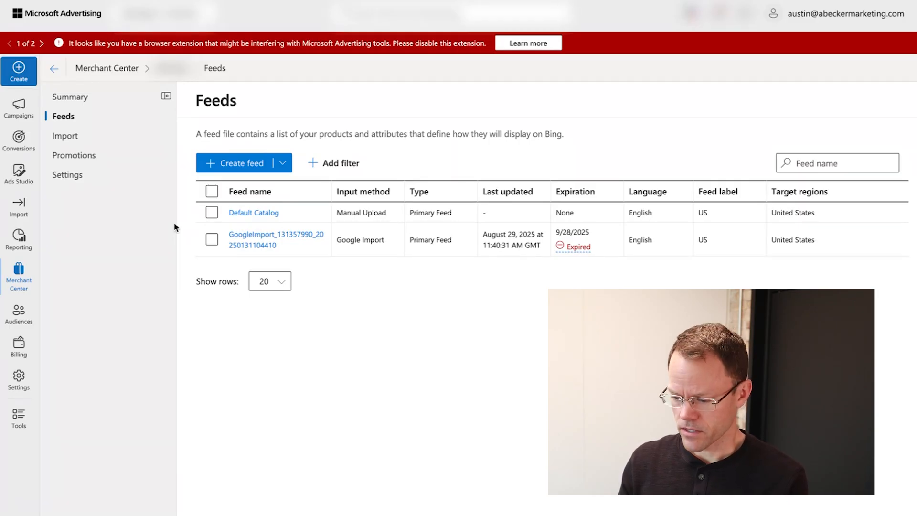
click(258, 214)
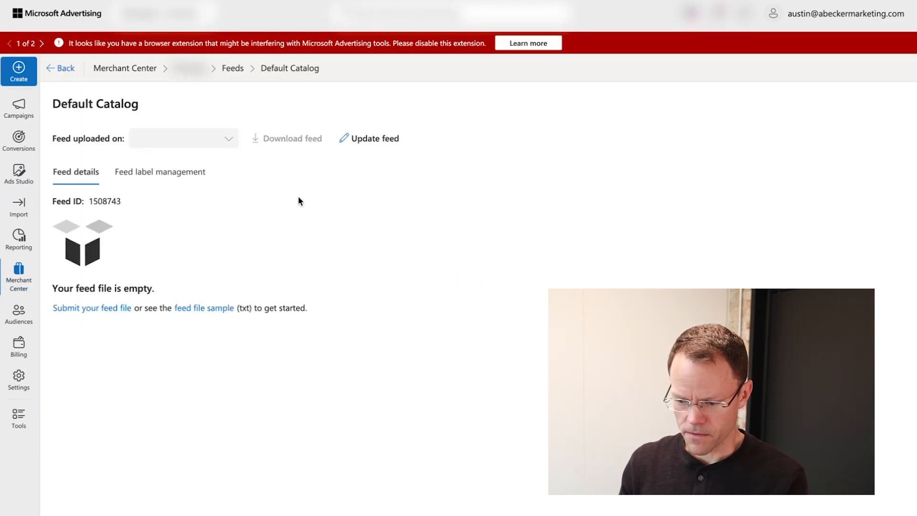
click(369, 144)
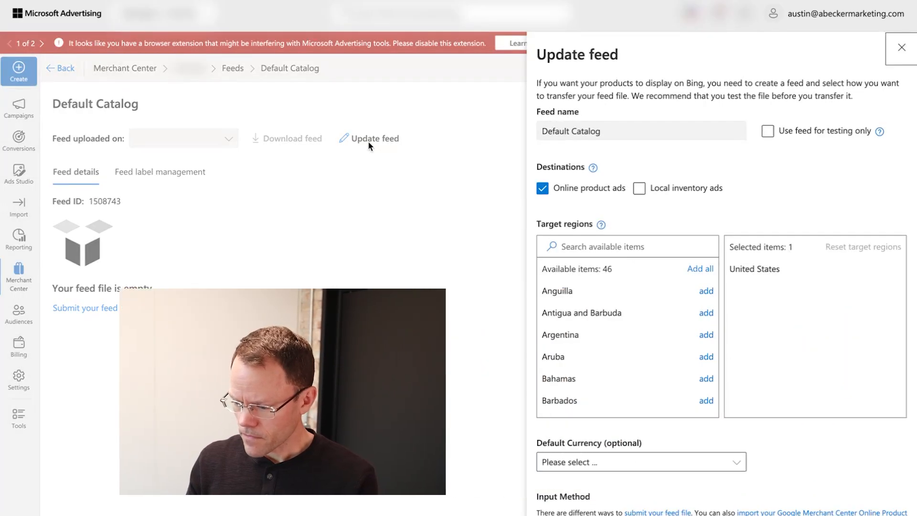
- Add Canada to the feed's target regions
click(592, 247)
text(canda)
key(BackSpace)
key(BackSpace)
text(ana)
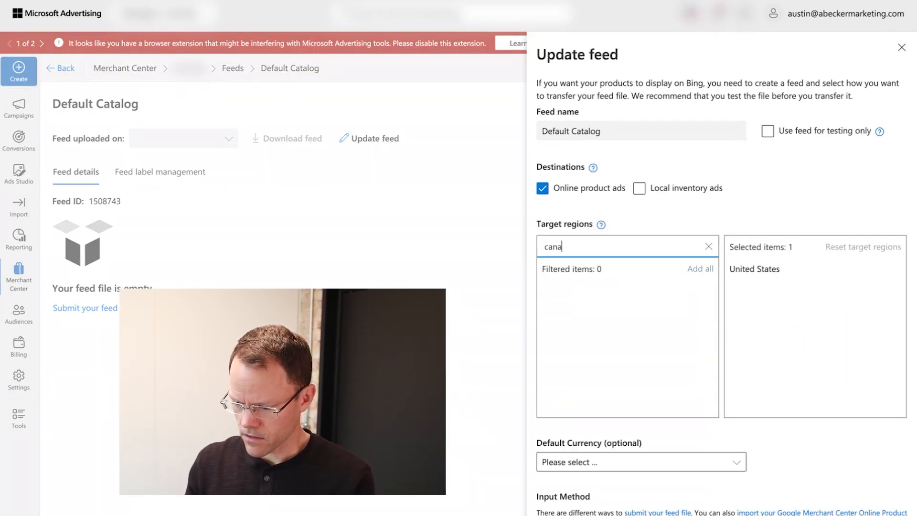
text(da)
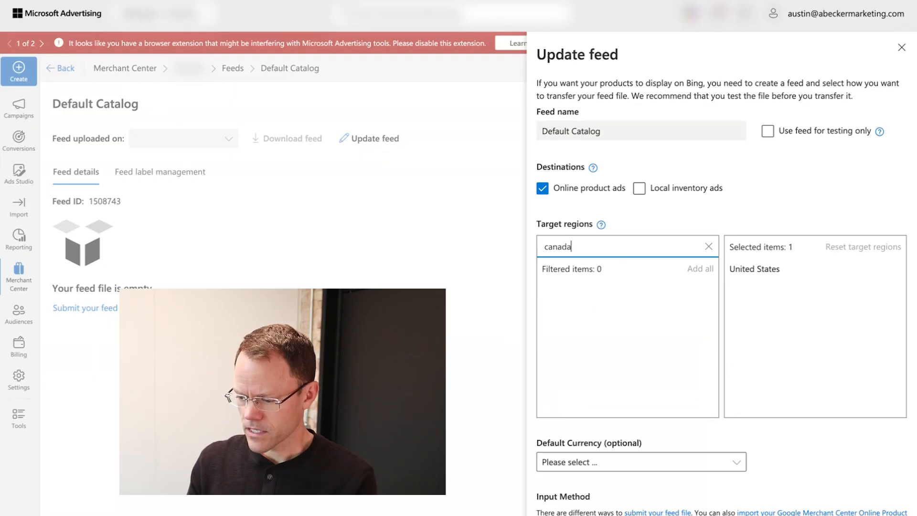
click(713, 292)
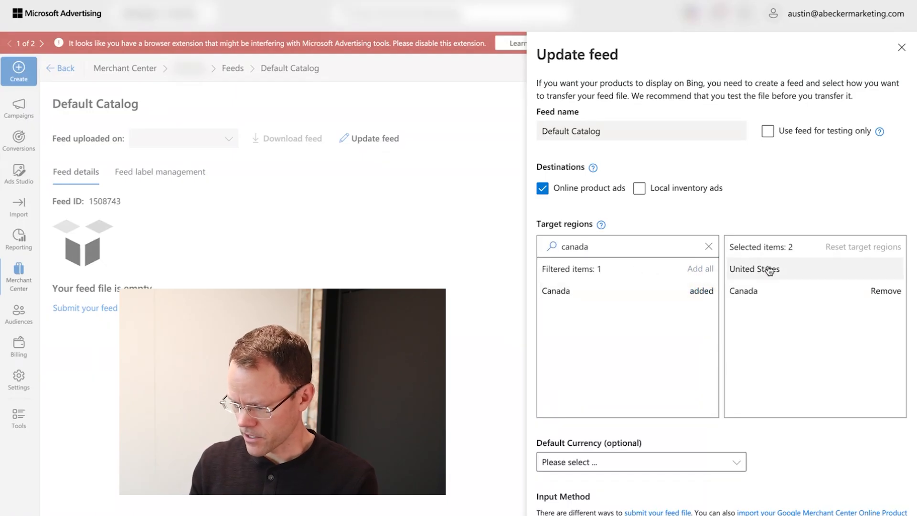
scroll(798, 186, down, 3)
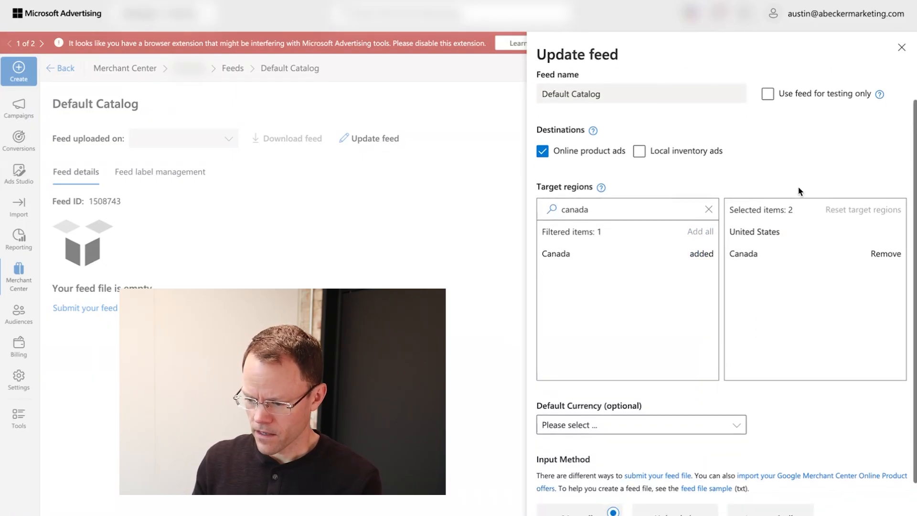
scroll(580, 143, up, 3)
scroll(650, 195, down, 1)
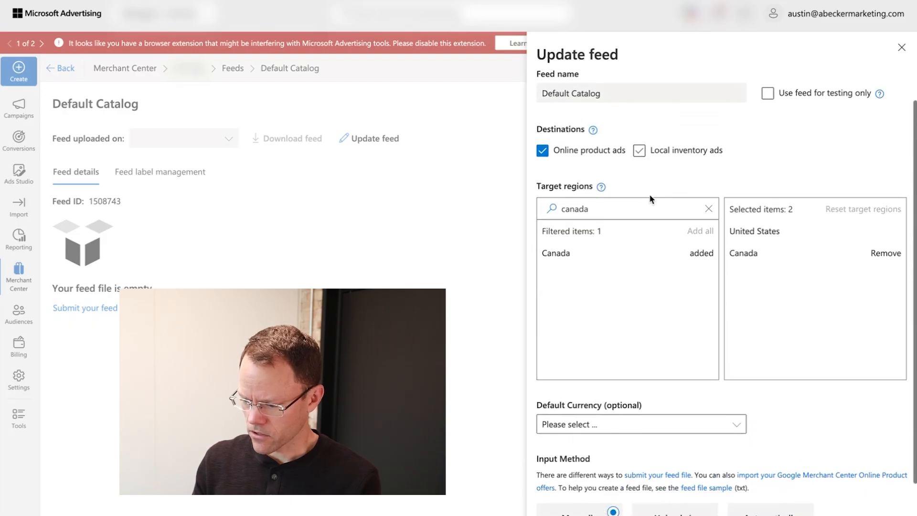
scroll(812, 454, down, 3)
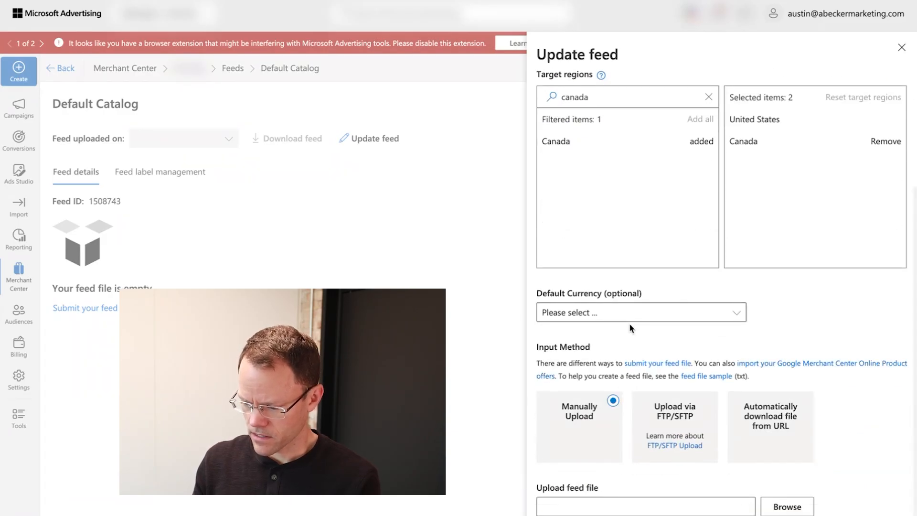
- Keep US Dollar as default currency, choose Upload via FTP/SFTP, and clear the file name
click(681, 313)
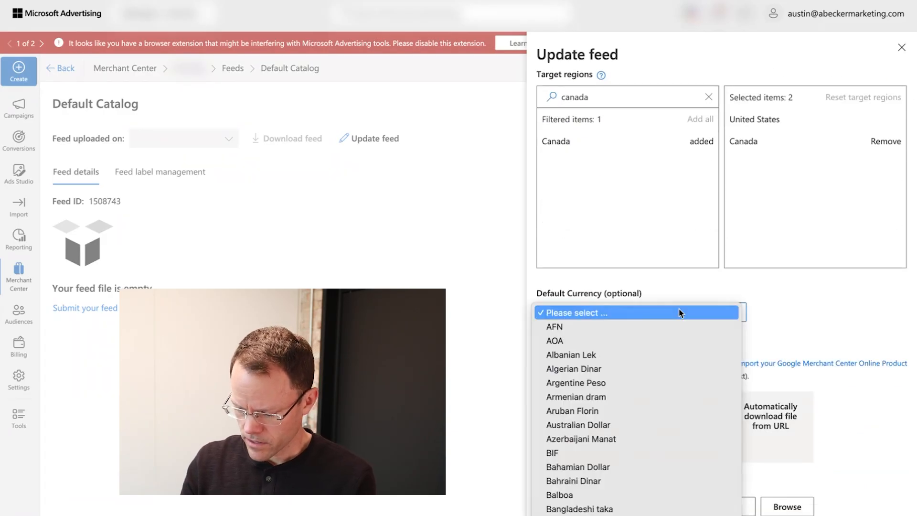
scroll(681, 313, down, 10)
key(Escape)
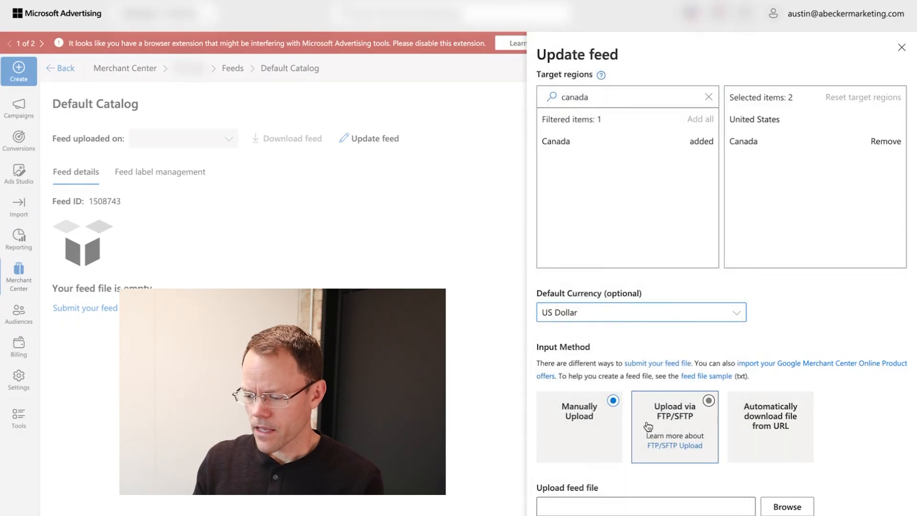
click(698, 426)
scroll(815, 478, down, 1)
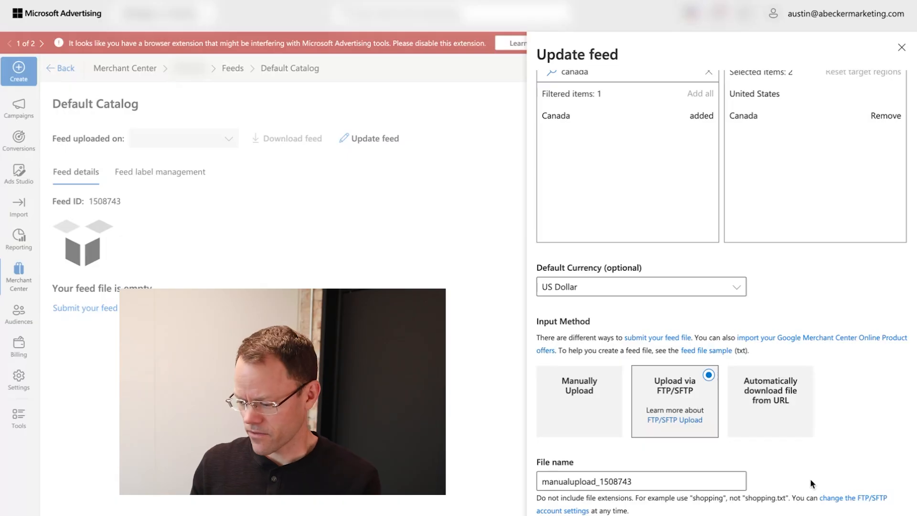
click(642, 482)
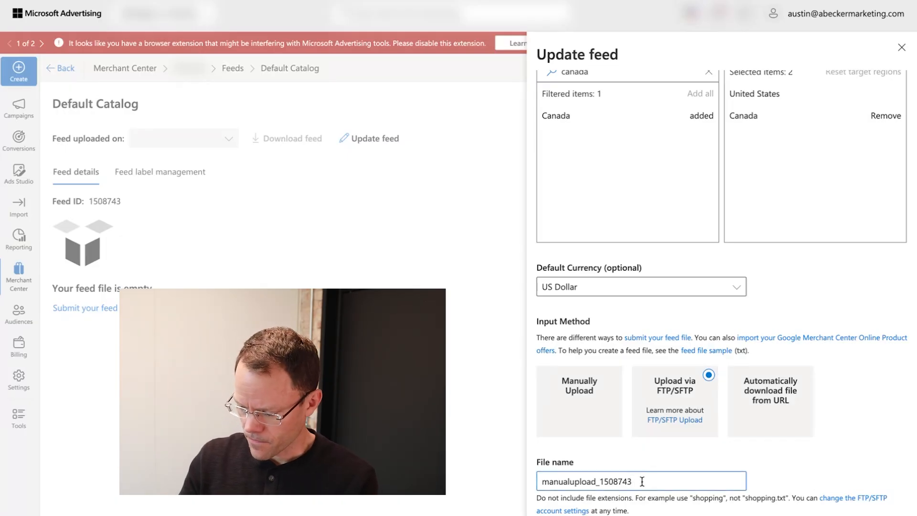
key(ctrl+a)
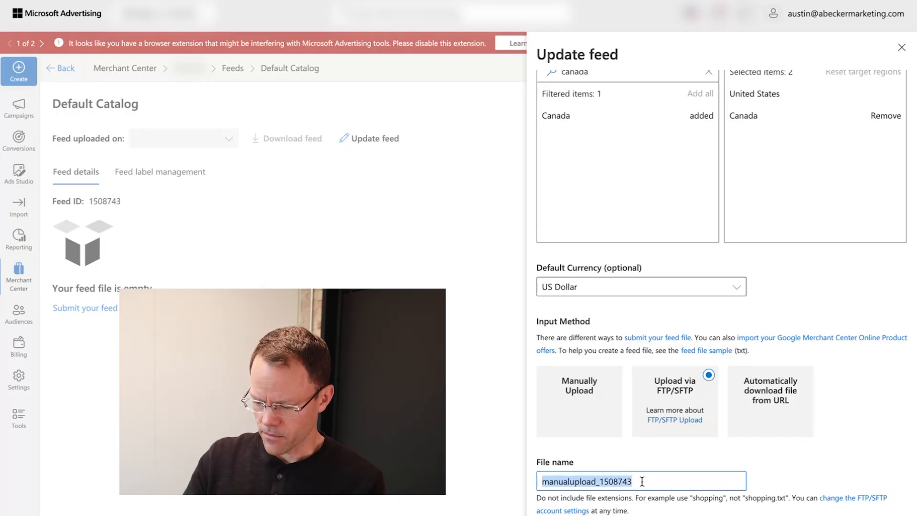
key(BackSpace)
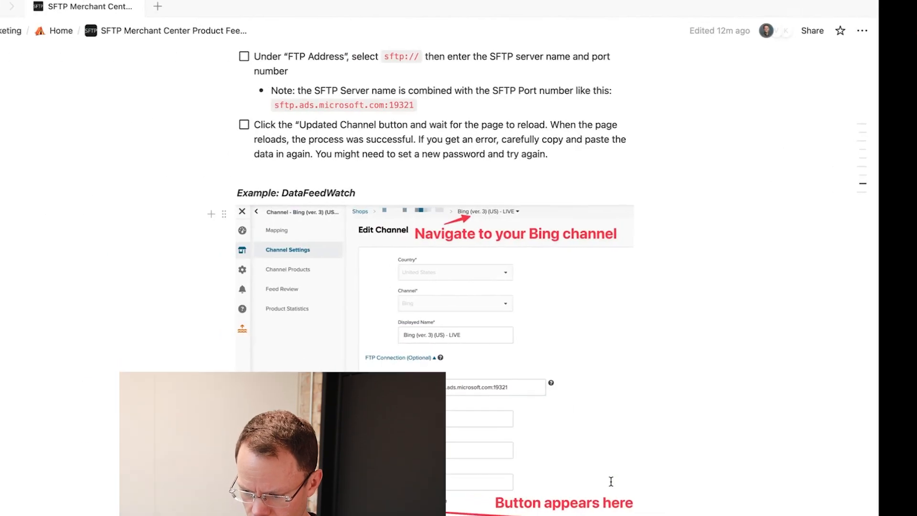
scroll(458, 228, up, 10)
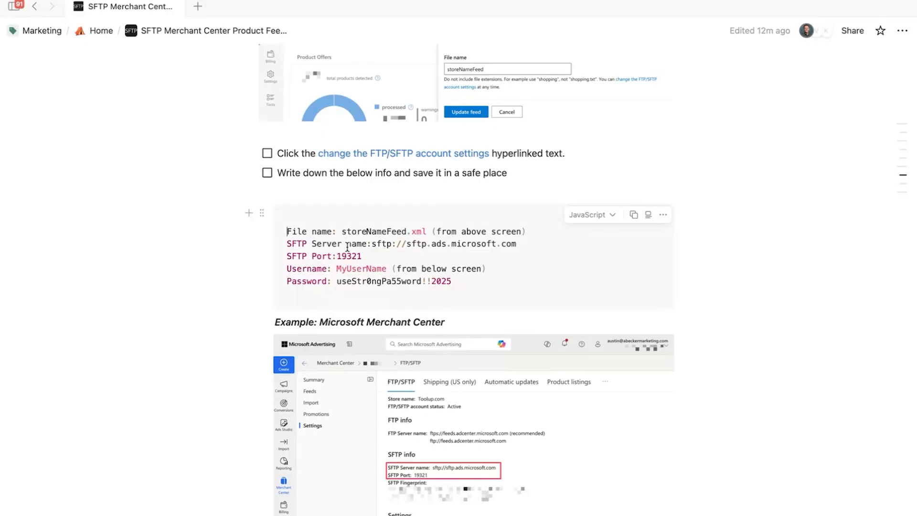
- Set the feed file name to storeNameFeed.xml, copied from the notes
drag(343, 232, 425, 232)
key(ctrl+c)
key(ctrl+Right)
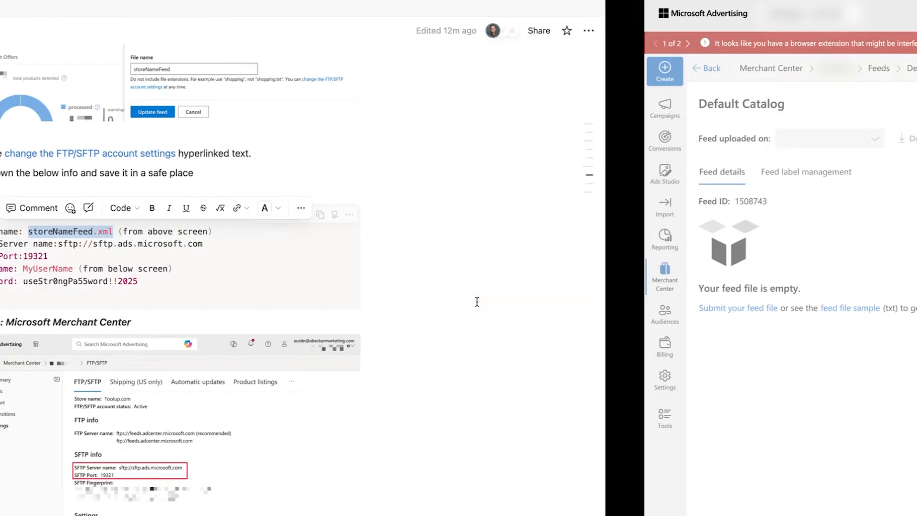
key(ctrl+v)
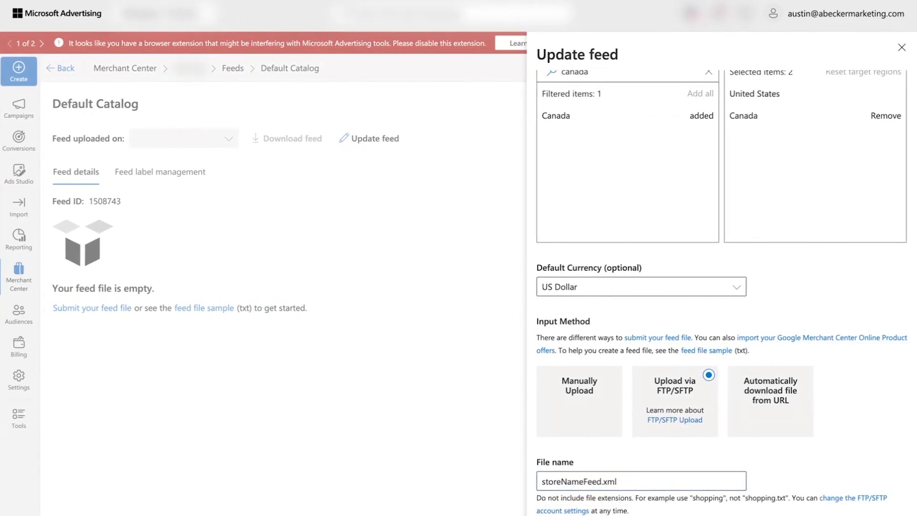
- Open the FTP/SFTP account settings and select the server hostname sftp.ads.microsoft.com
click(854, 498)
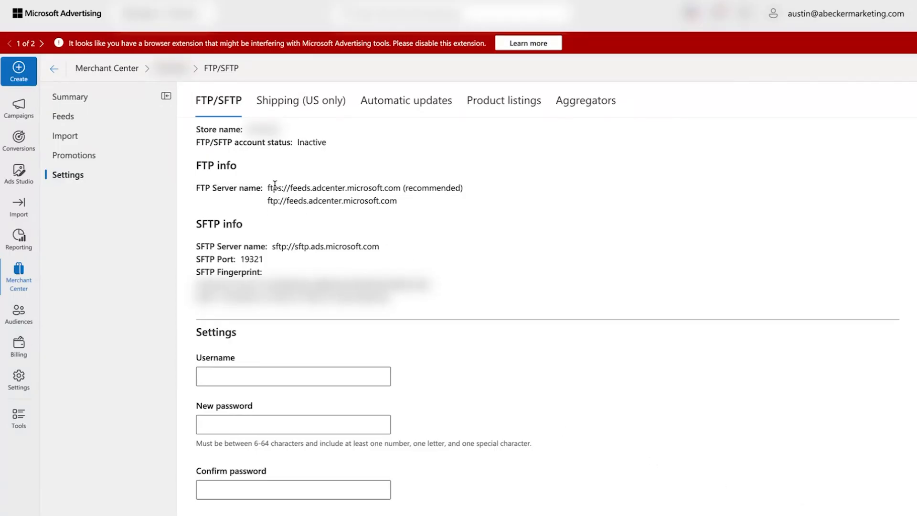
drag(274, 245, 380, 249)
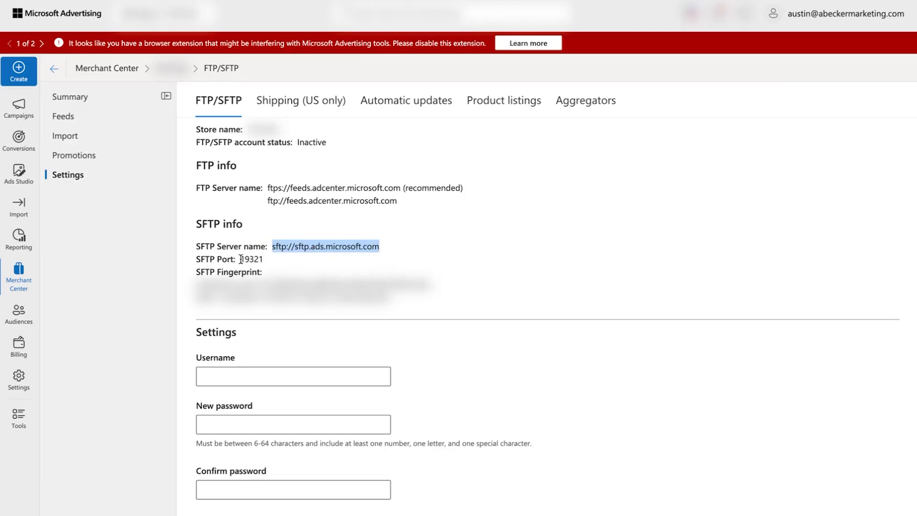
drag(241, 259, 278, 262)
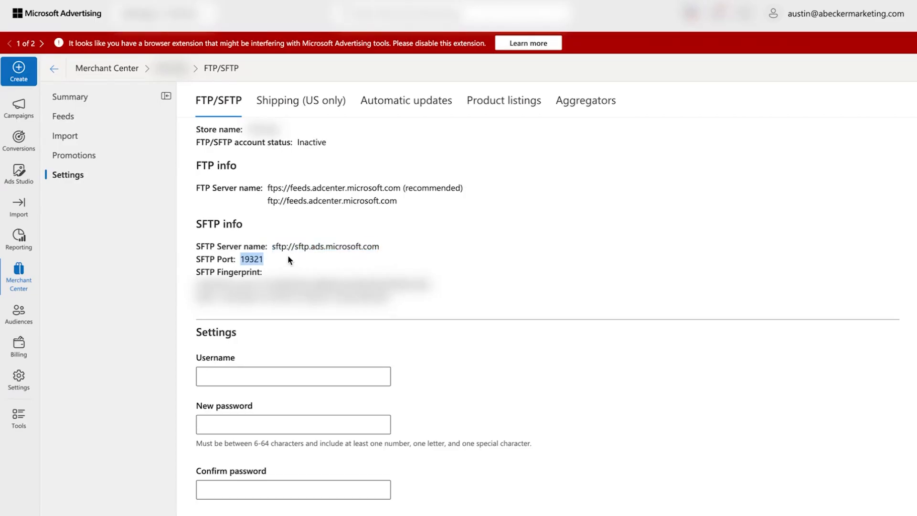
drag(295, 247, 377, 247)
key(ctrl+c)
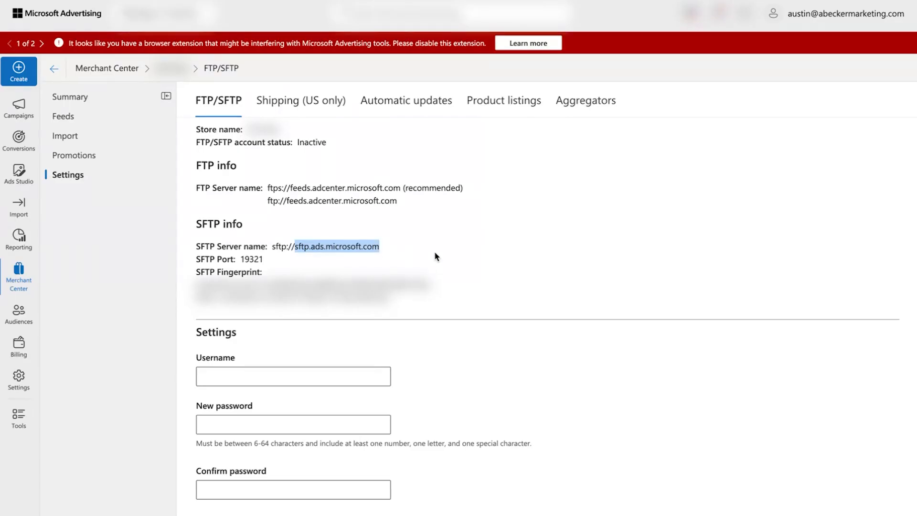
key(ctrl+Left)
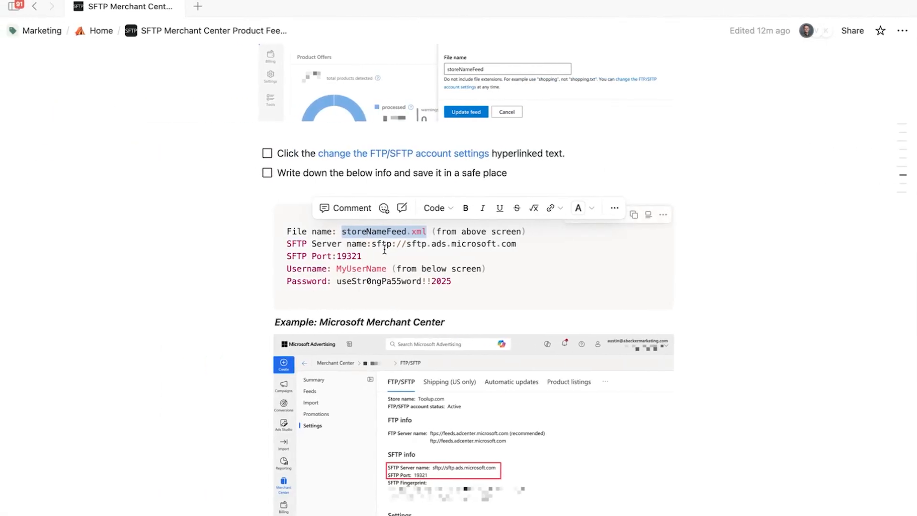
- Update the notes with server sftp.ads.microsoft.com and port 19321
drag(376, 245, 520, 242)
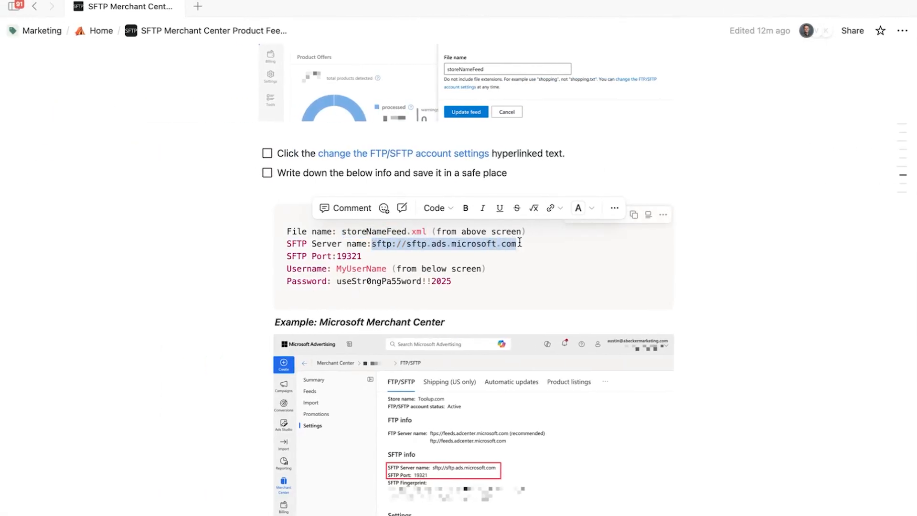
key(ctrl+v)
key(ctrl+Right)
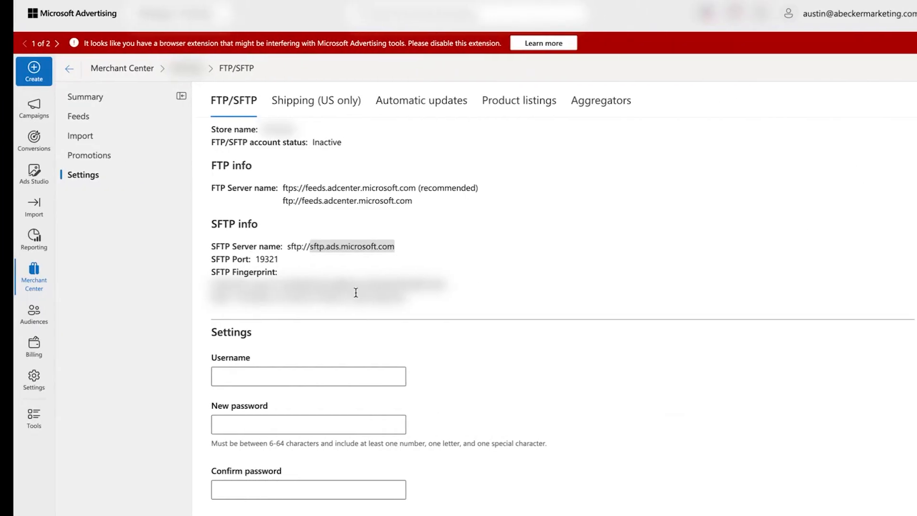
double_click(248, 259)
key(ctrl+c)
key(ctrl+Left)
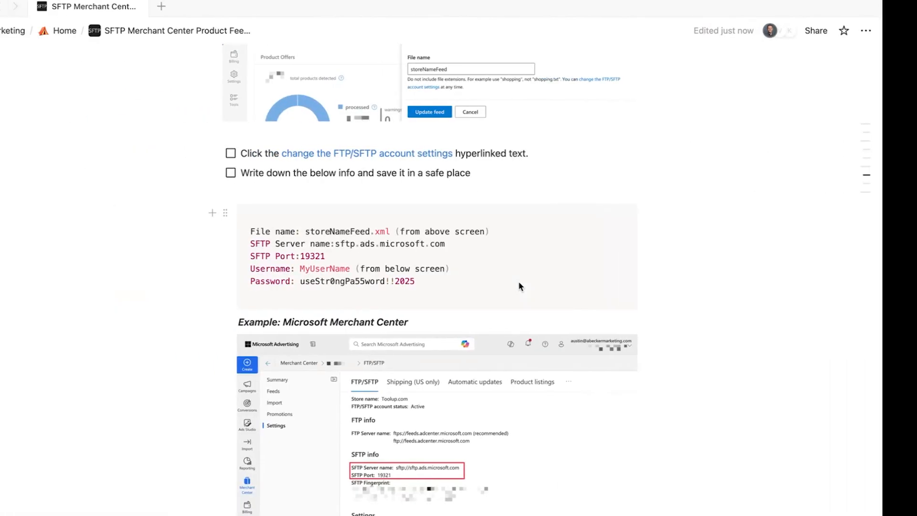
double_click(354, 256)
key(ctrl+v)
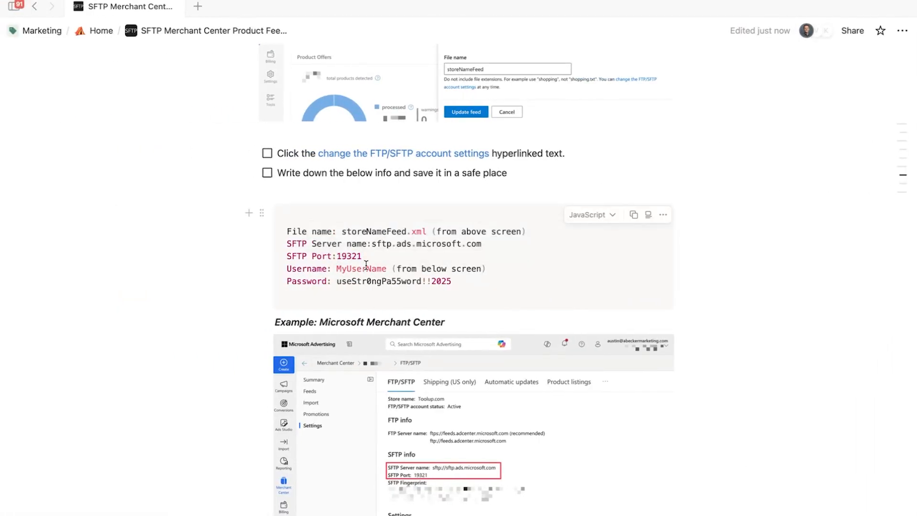
key(ctrl+Right)
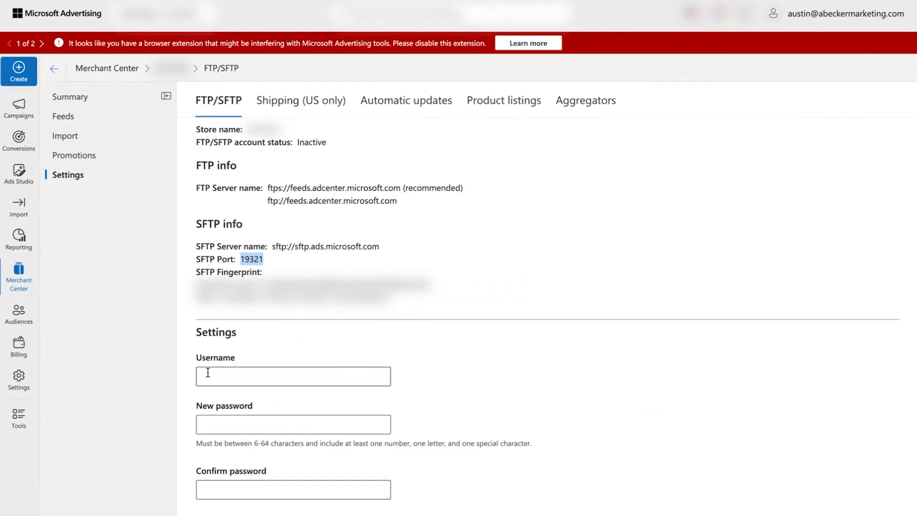
- Enter an SFTP username and paste the notes' password into New and Confirm password
click(208, 375)
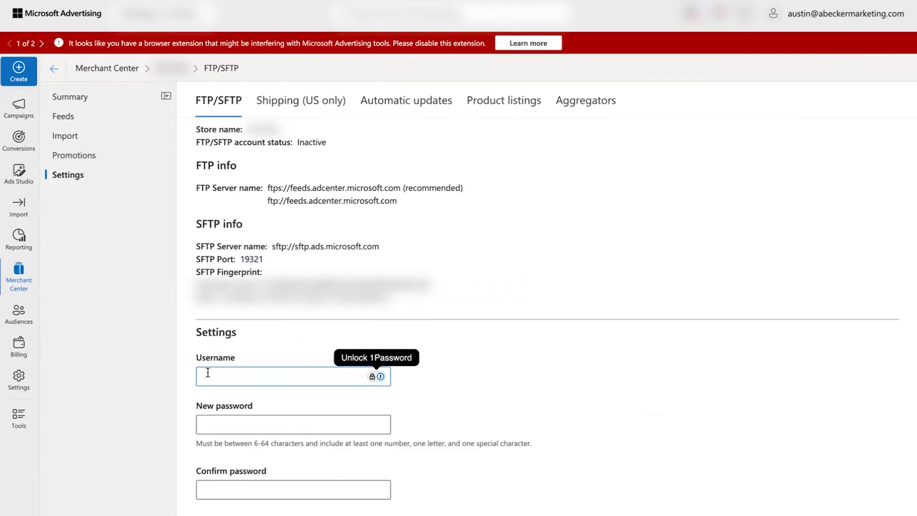
text(MyUserName)
key(ctrl+a)
key(ctrl+Left)
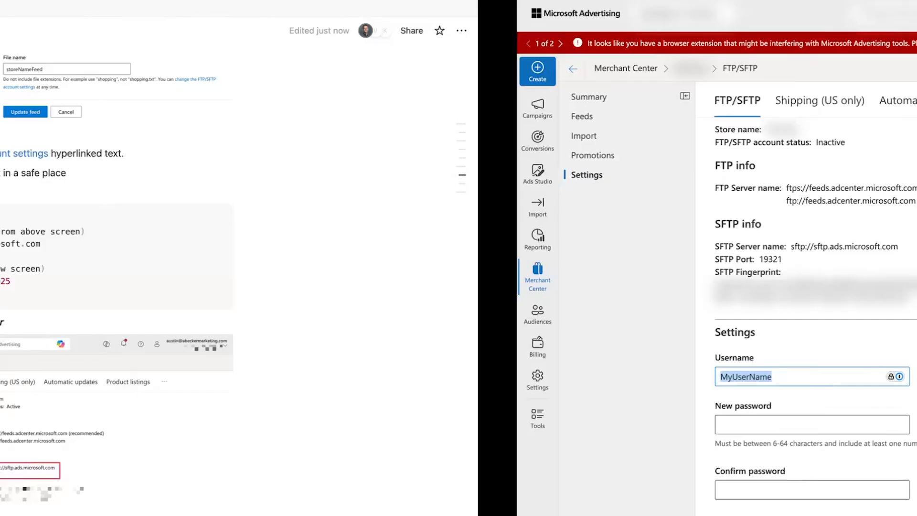
double_click(350, 268)
click(382, 293)
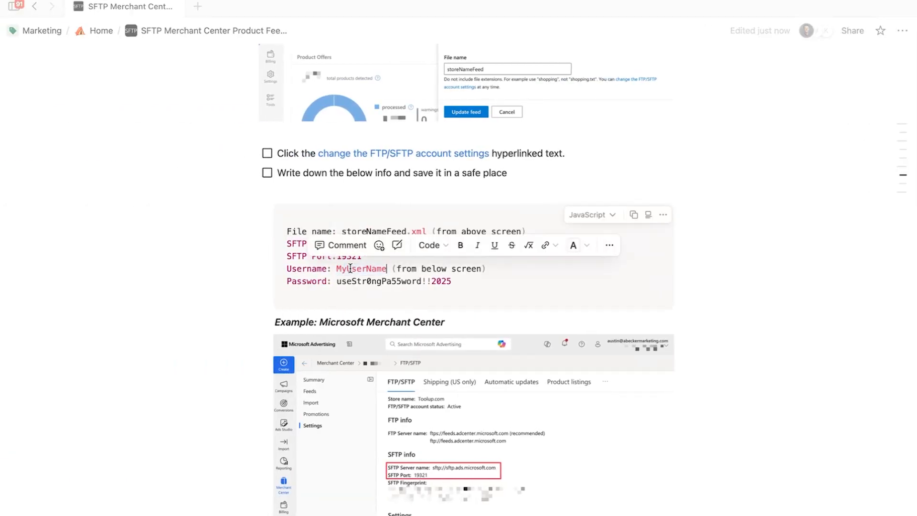
drag(337, 282, 449, 282)
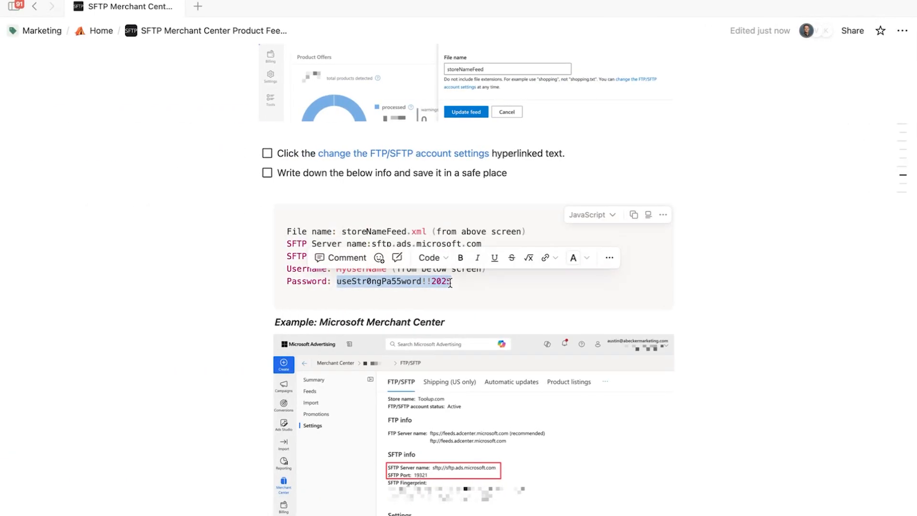
key(ctrl+Right)
click(215, 425)
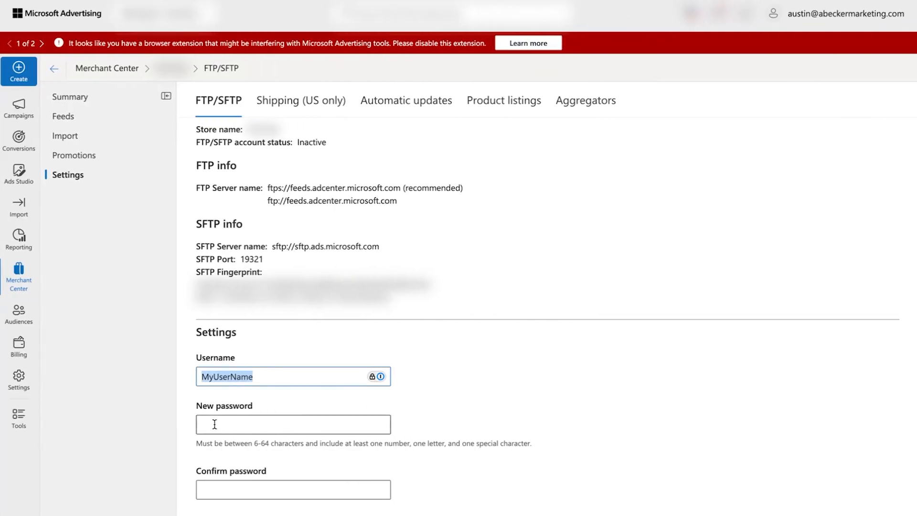
key(ctrl+v)
click(210, 491)
key(ctrl+v)
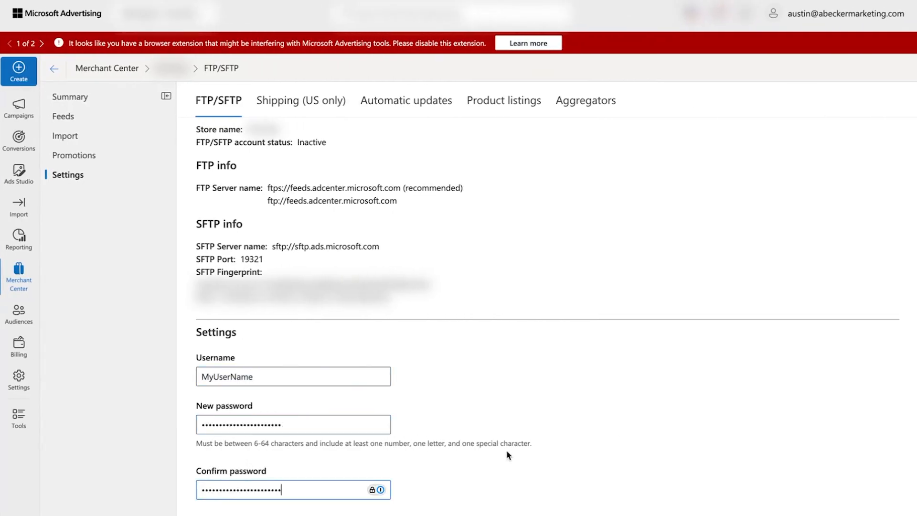
scroll(618, 425, down, 1)
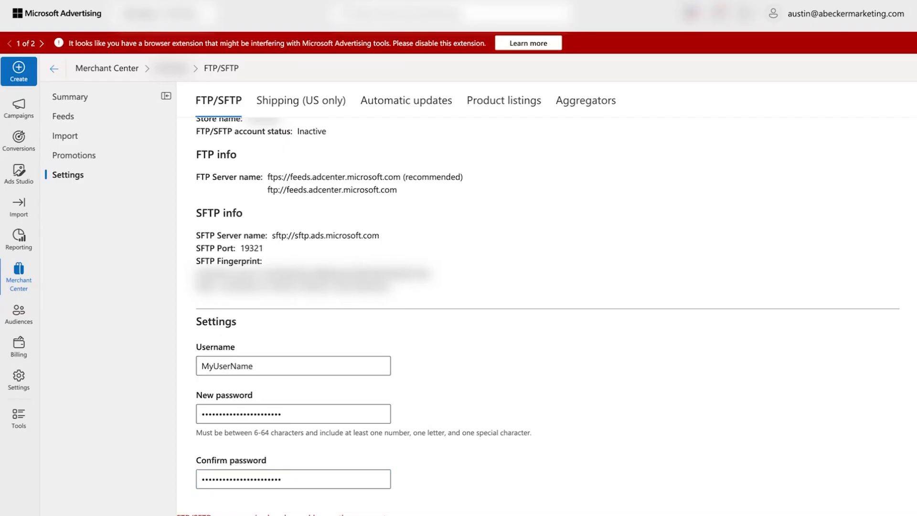
- Fix the username by replacing the disallowed hyphen with 1, and update it in the notes
click(287, 362)
text(-1)
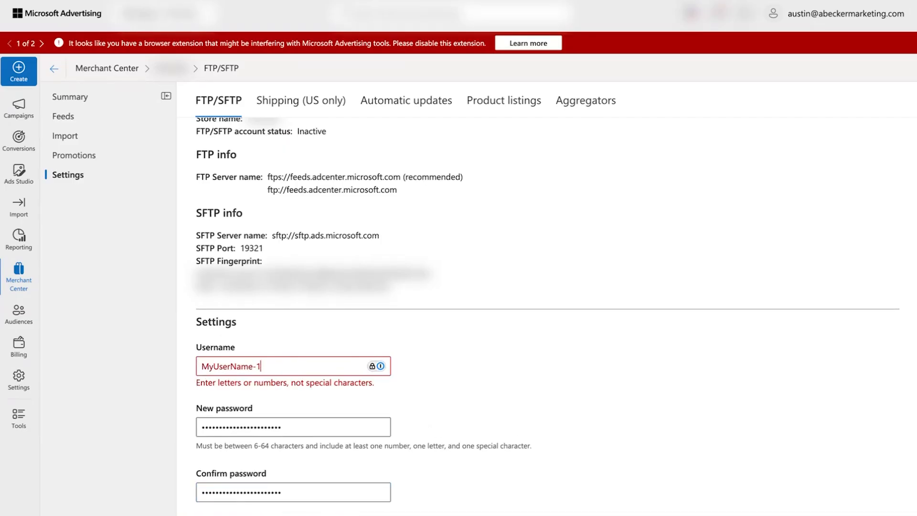
key(BackSpace)
text(1)
key(super+a)
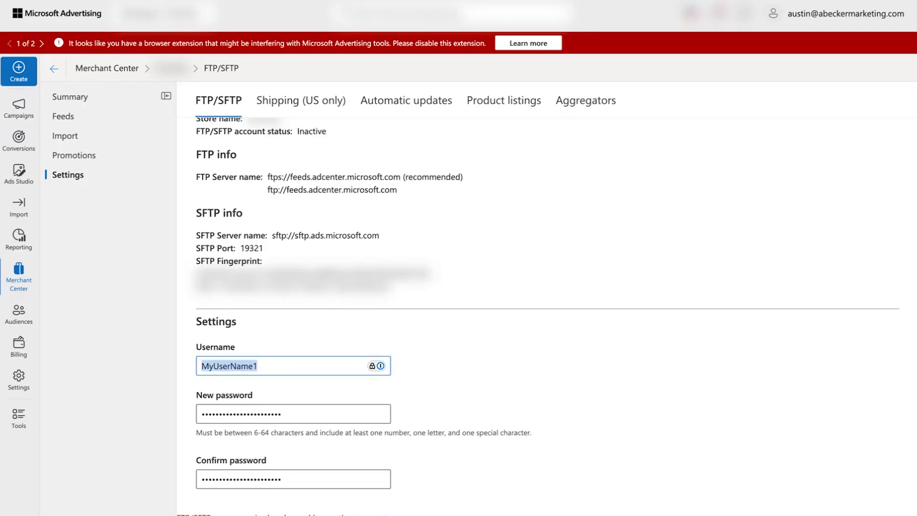
key(ctrl+Left)
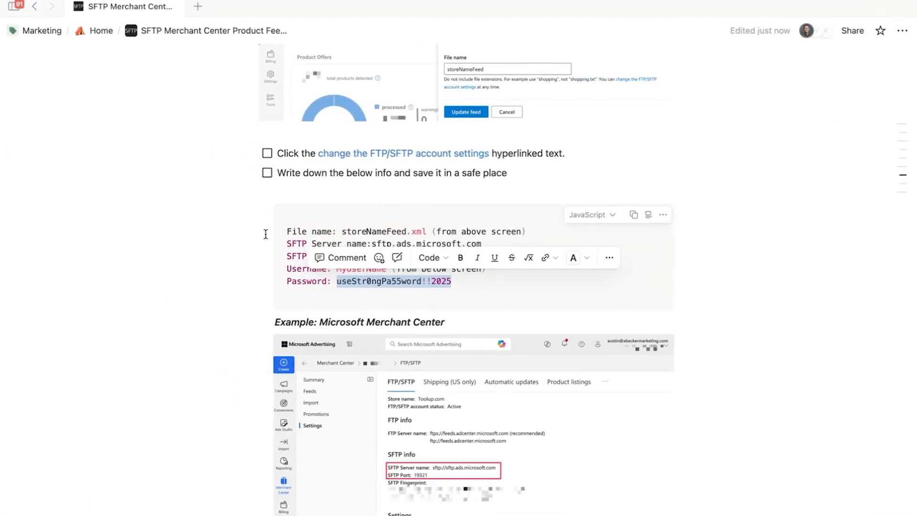
key(Escape)
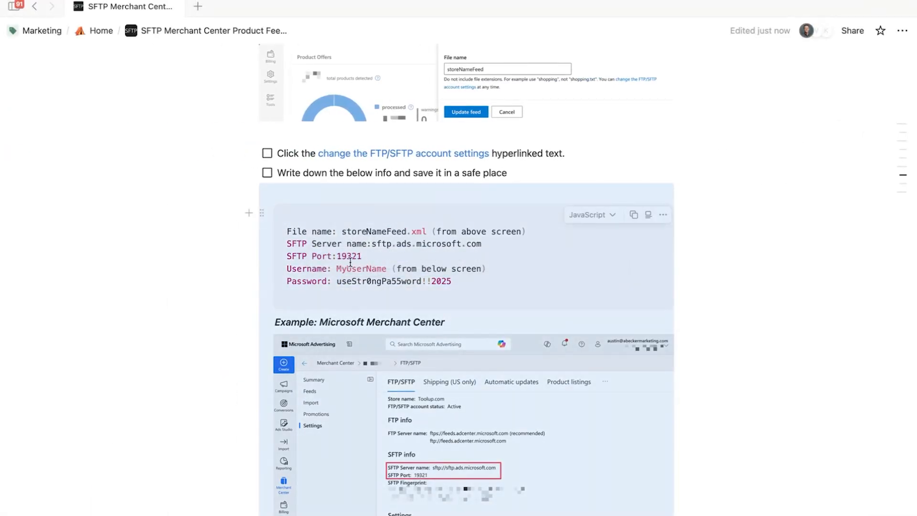
double_click(353, 268)
key(ctrl+Right)
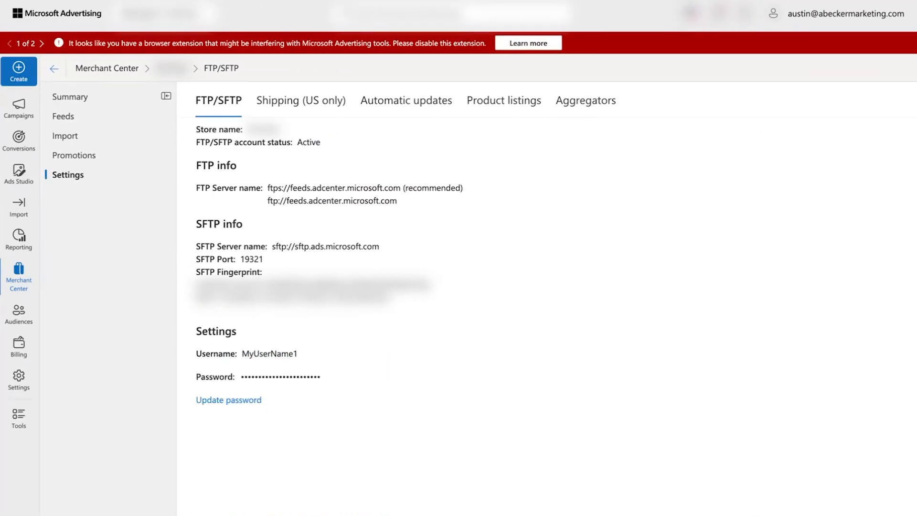
- Reopen the Default Catalog feed update, add Canada, and choose US Dollar currency
click(62, 117)
click(247, 215)
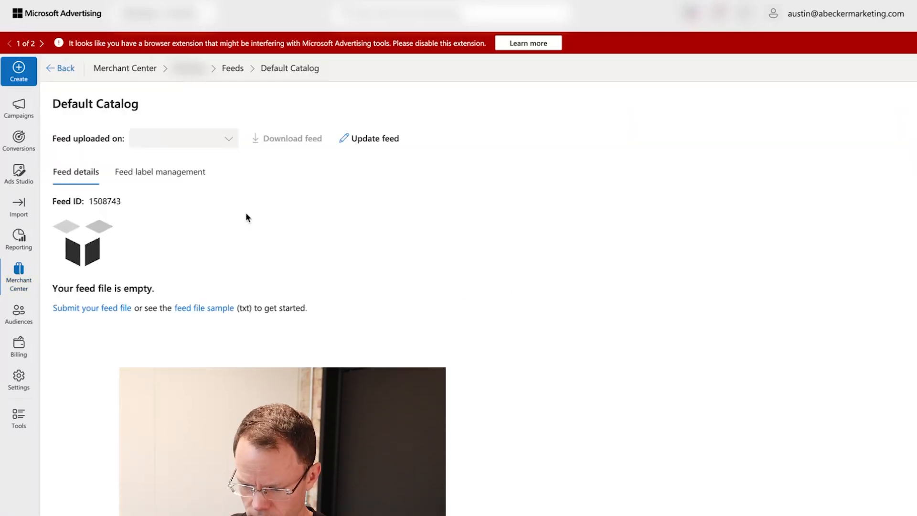
click(374, 141)
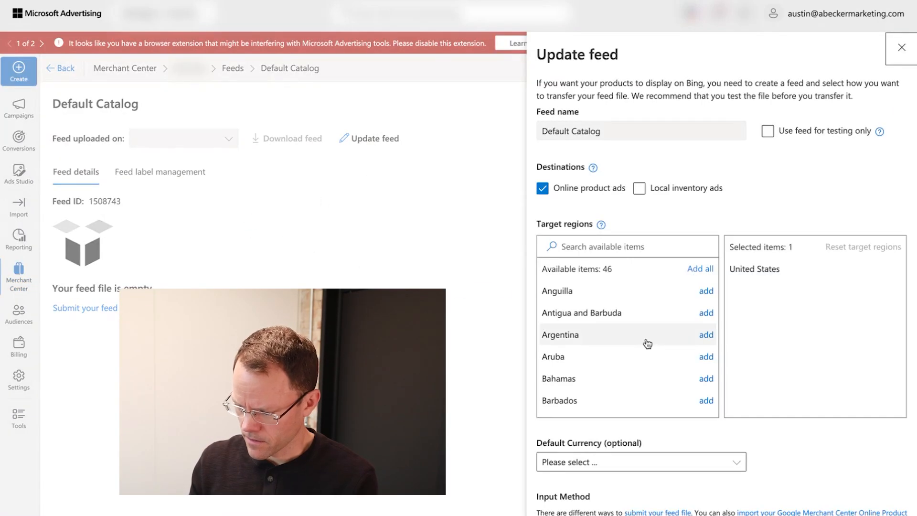
click(576, 250)
text(c)
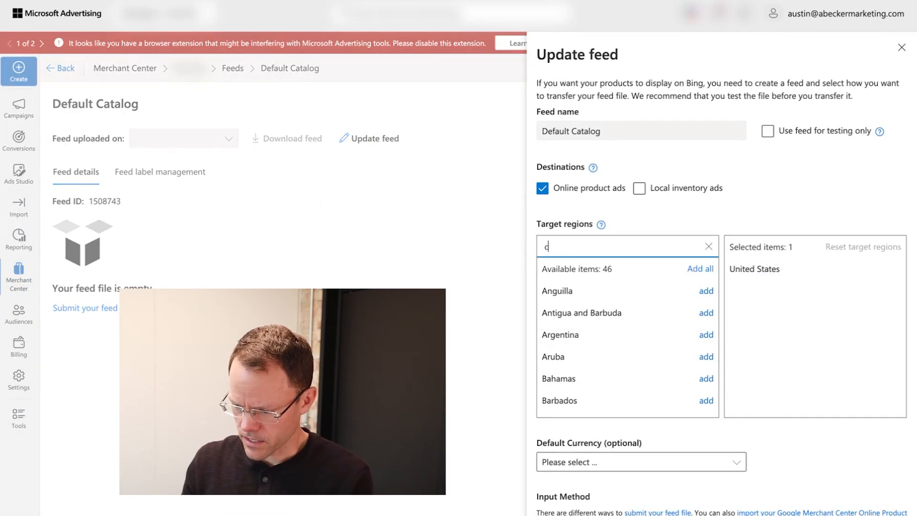
text(anada)
key(BackSpace)
key(BackSpace)
text(ada)
click(706, 291)
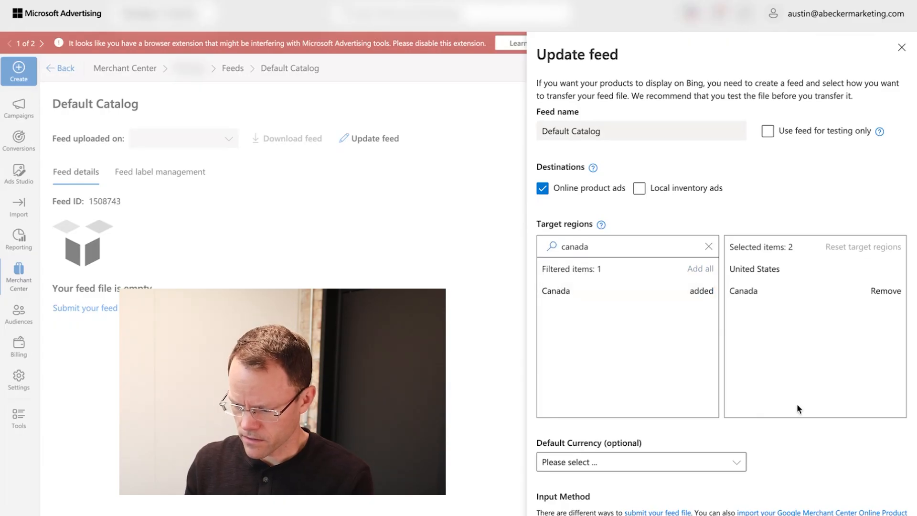
scroll(797, 404, down, 3)
click(636, 316)
text(us)
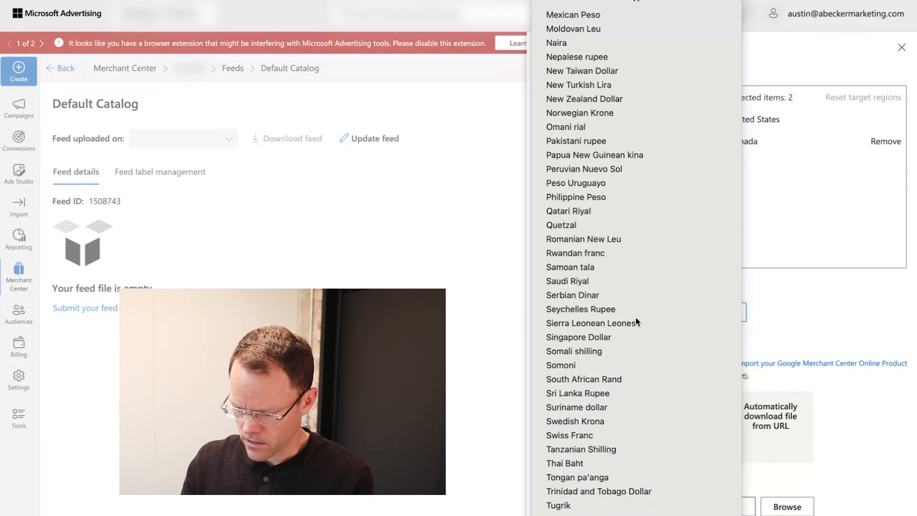
key(Return)
- Choose Upload via FTP/SFTP and set the file name to storeNameFeed.xml from the notes
click(690, 425)
scroll(853, 395, down, 1)
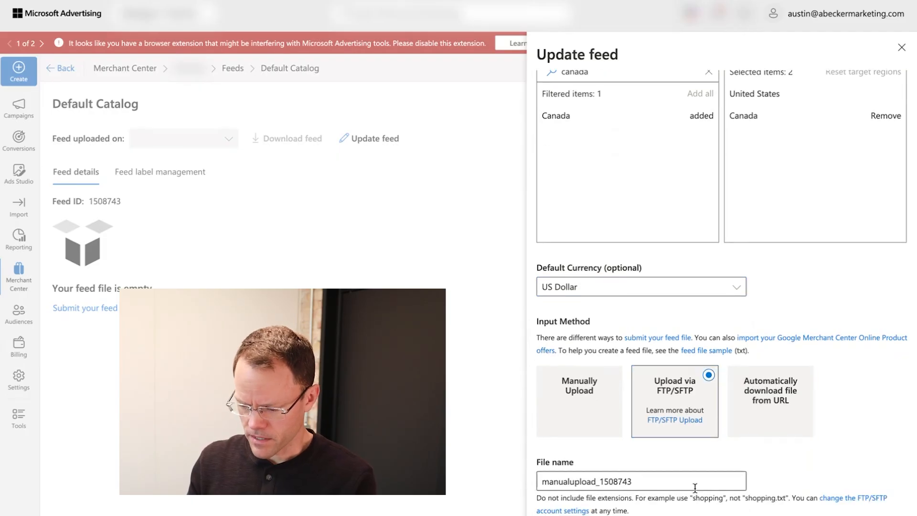
click(682, 486)
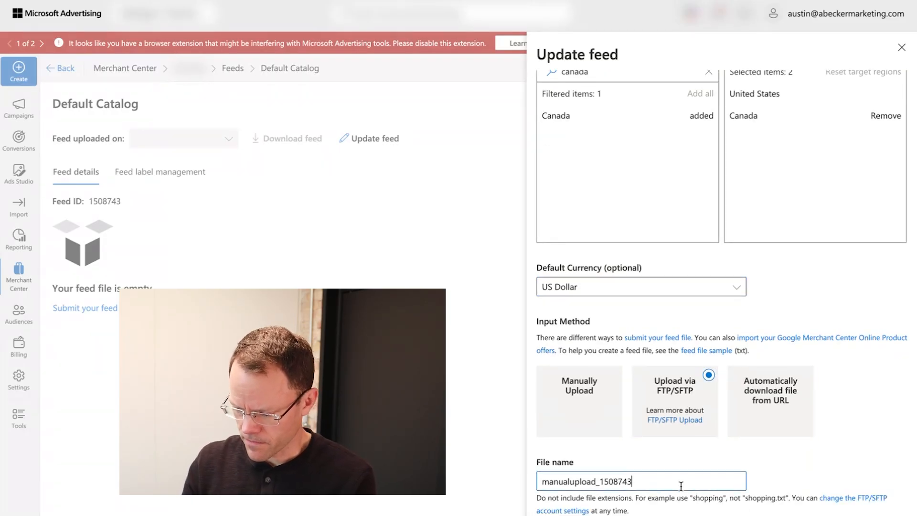
key(super+a)
key(BackSpace)
key(ctrl+Left)
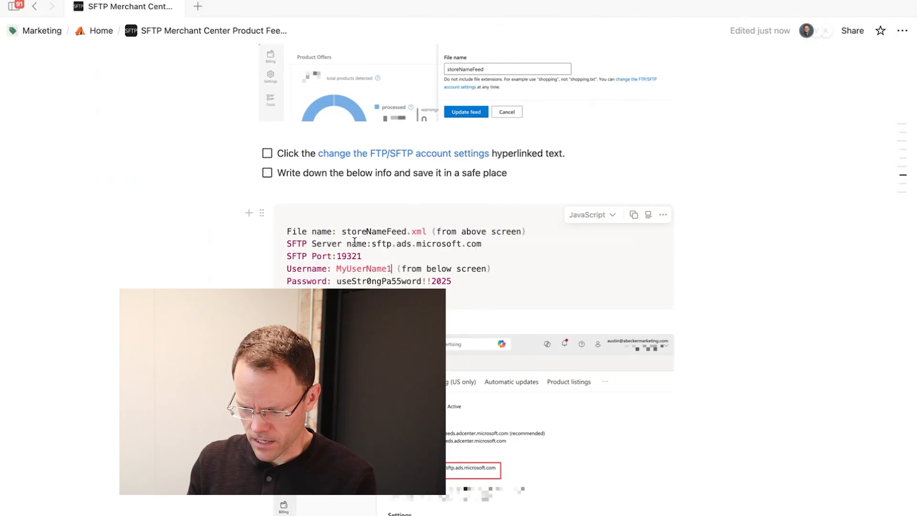
drag(343, 233, 421, 232)
key(super+c)
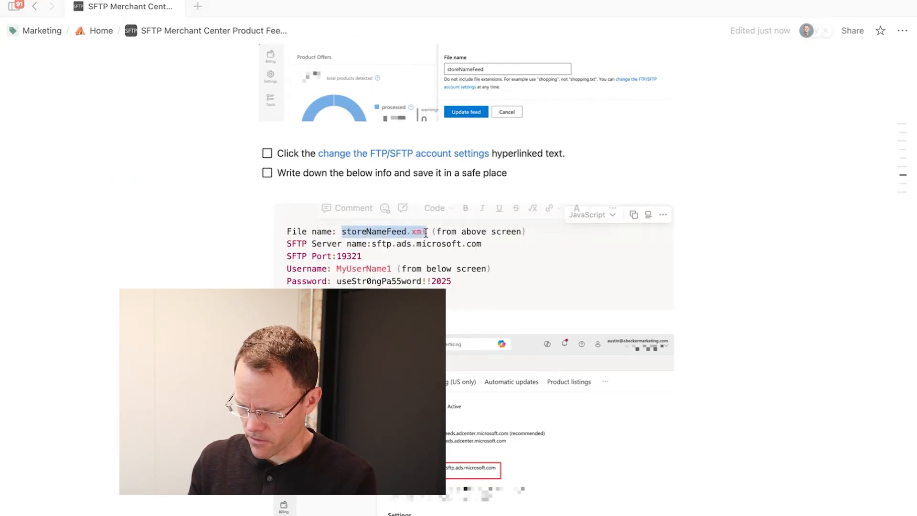
key(ctrl+Right)
key(super+v)
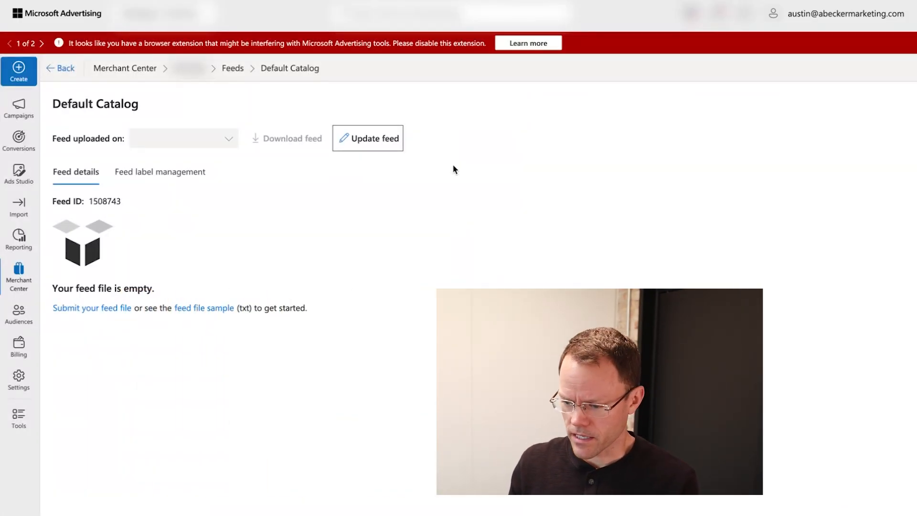
- Open the Bing (US) channel for editing and expand its FTP connection section
mouse_move(510, 2)
click(369, 9)
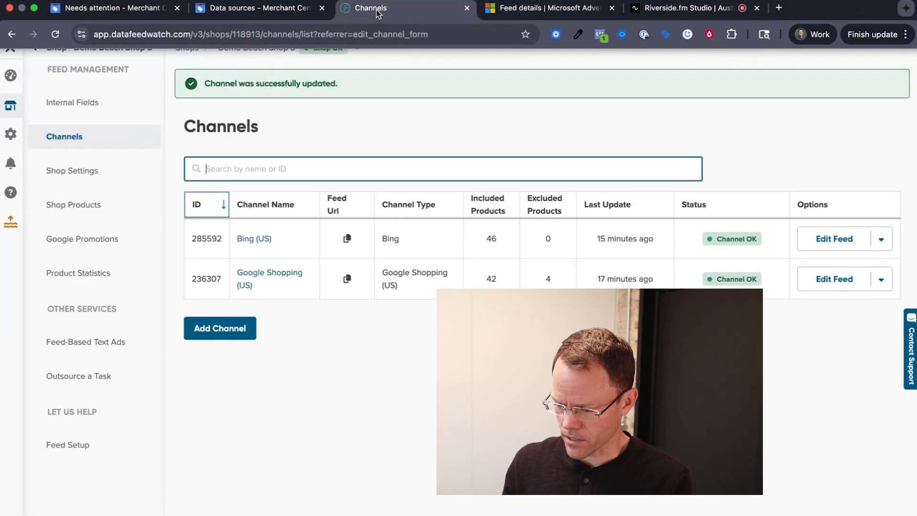
click(882, 239)
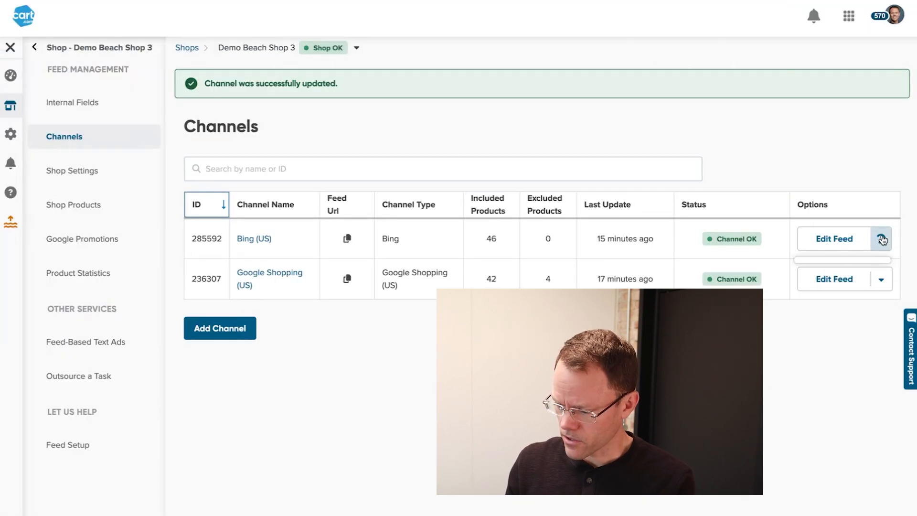
click(841, 345)
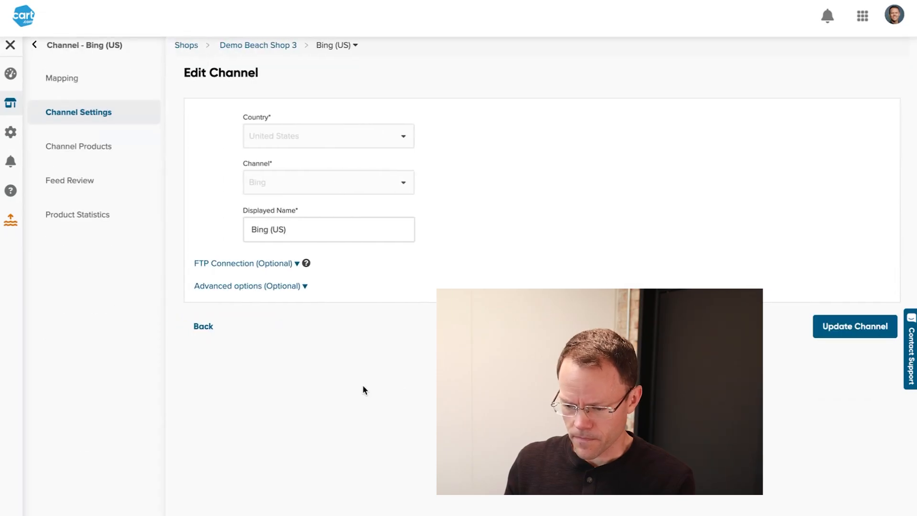
click(252, 269)
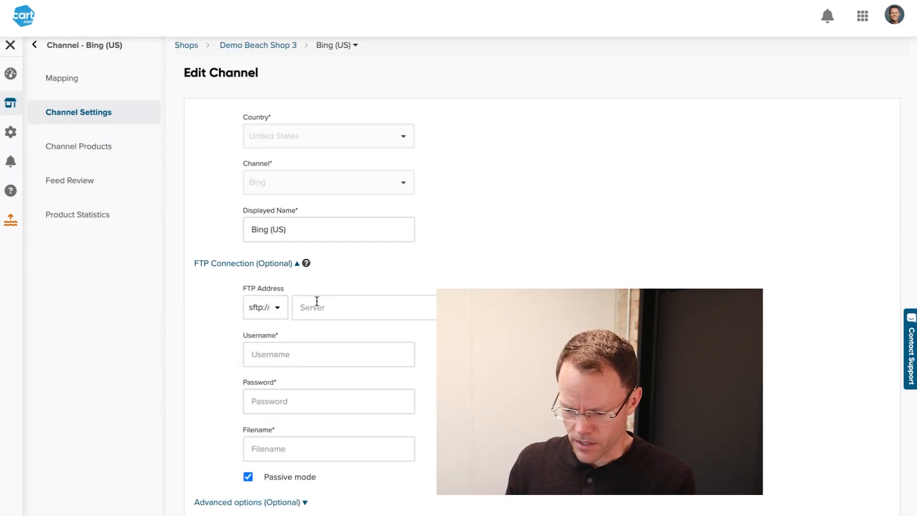
- Set the protocol to sftp:// and paste server address sftp.ads.microsoft.com:19321
key(ctrl+Left)
click(346, 242)
drag(372, 244, 481, 244)
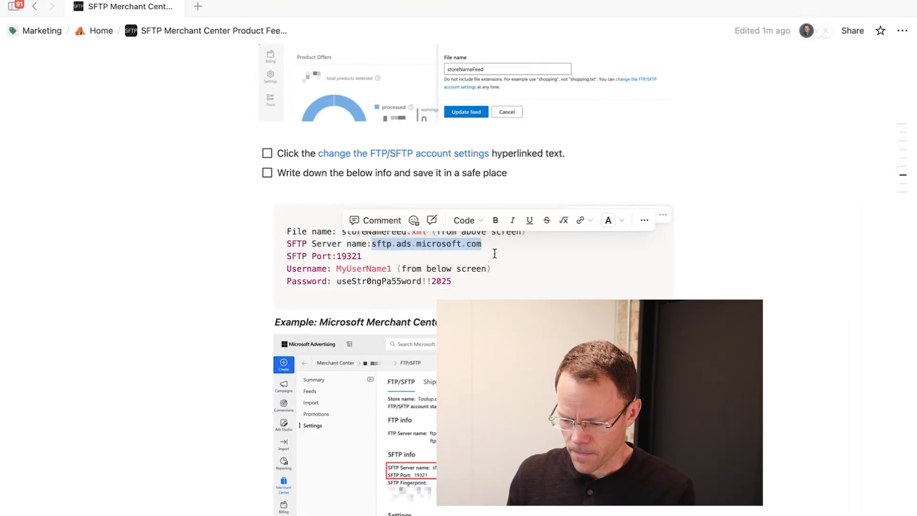
scroll(458, 417, down, 3)
scroll(457, 417, down, 2)
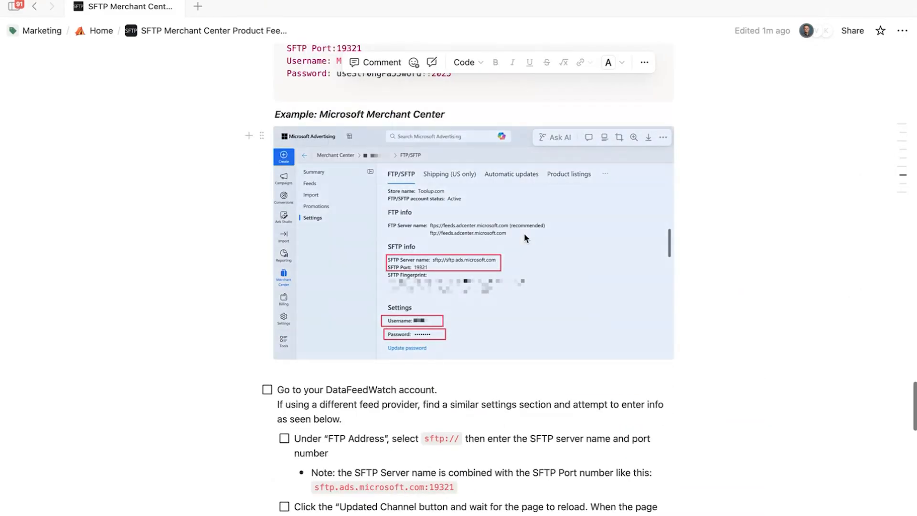
click(429, 347)
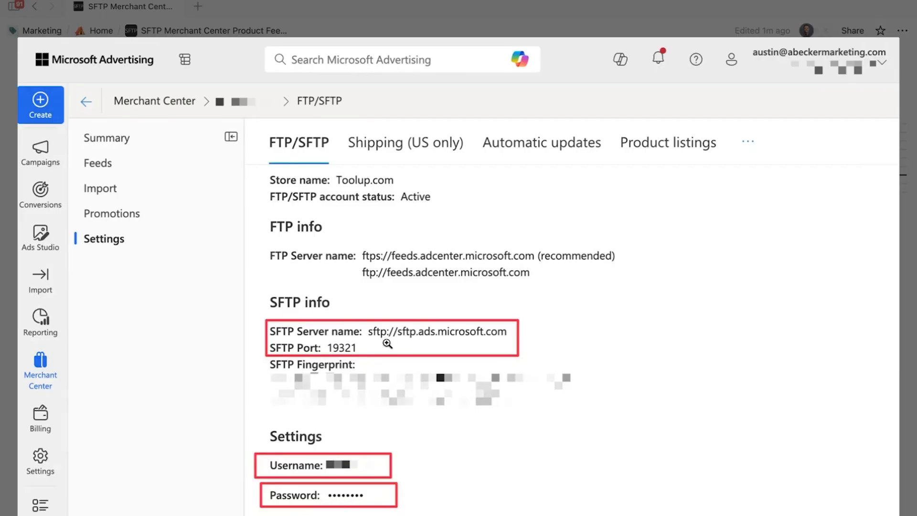
click(419, 344)
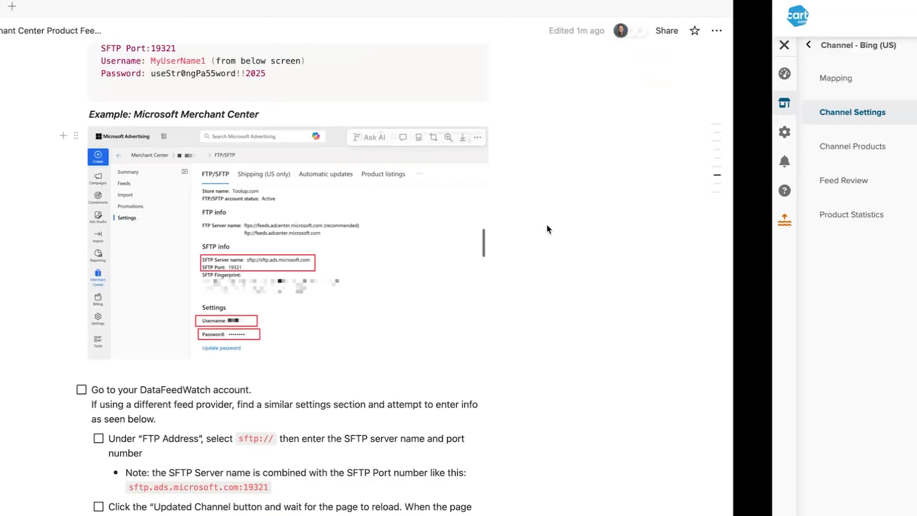
click(293, 307)
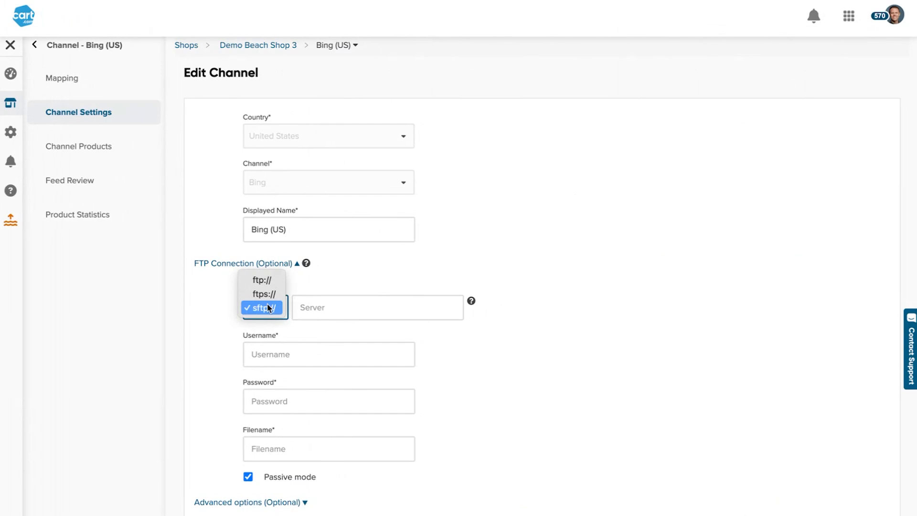
click(277, 309)
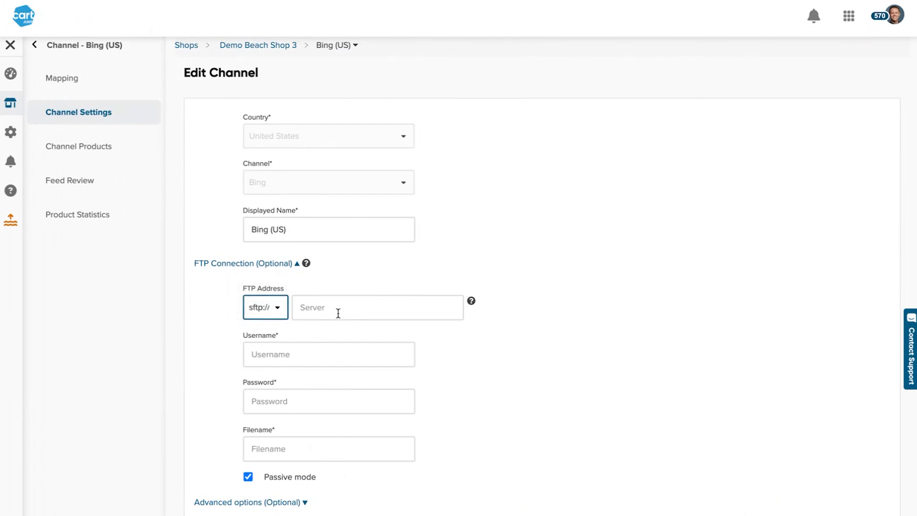
click(348, 307)
key(ctrl+v)
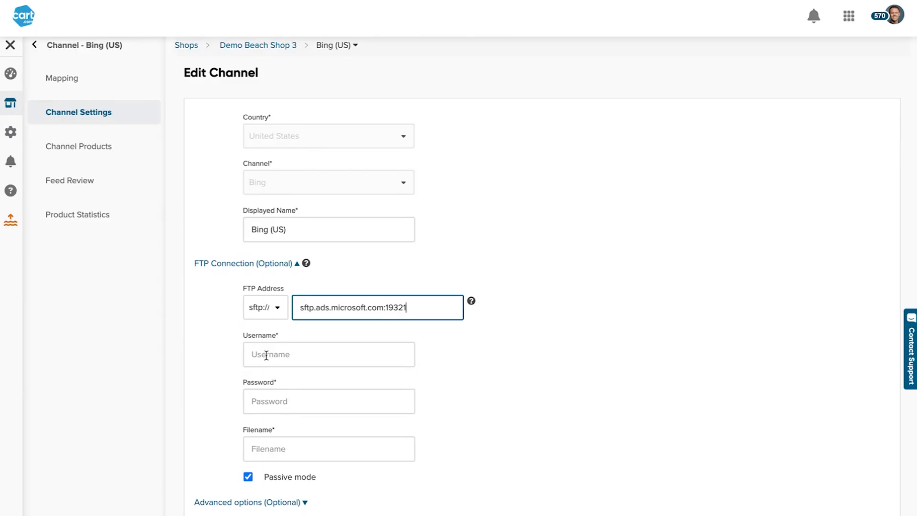
- Copy the SFTP username, password and filename storeNameFeed.xml from the notes into the channel
scroll(386, 196, up, 3)
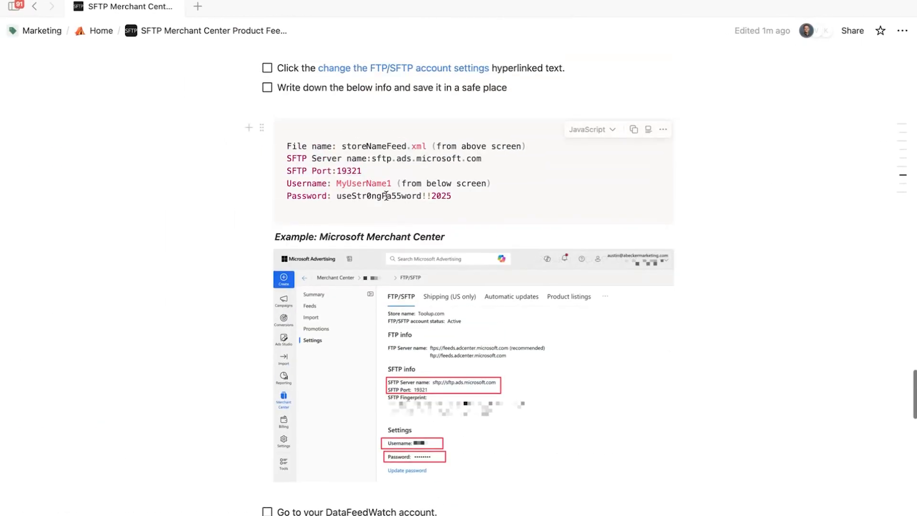
double_click(363, 183)
click(298, 354)
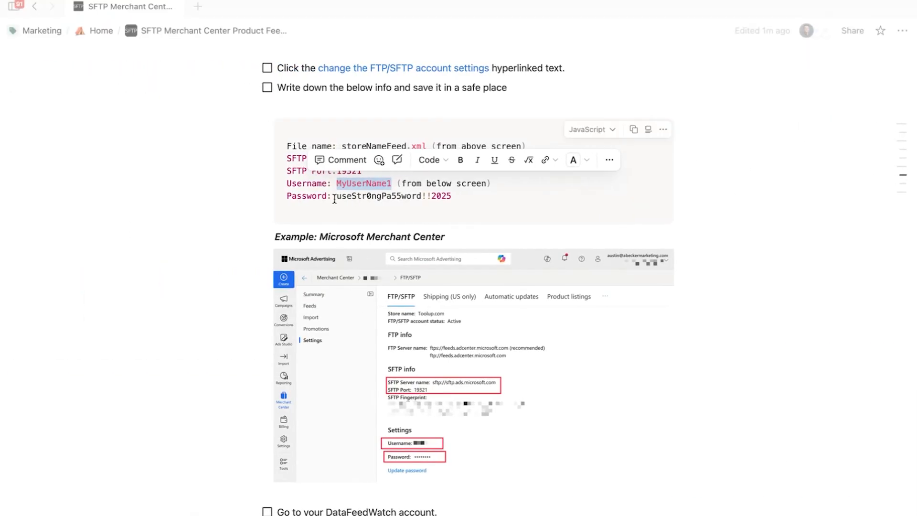
drag(334, 197, 452, 198)
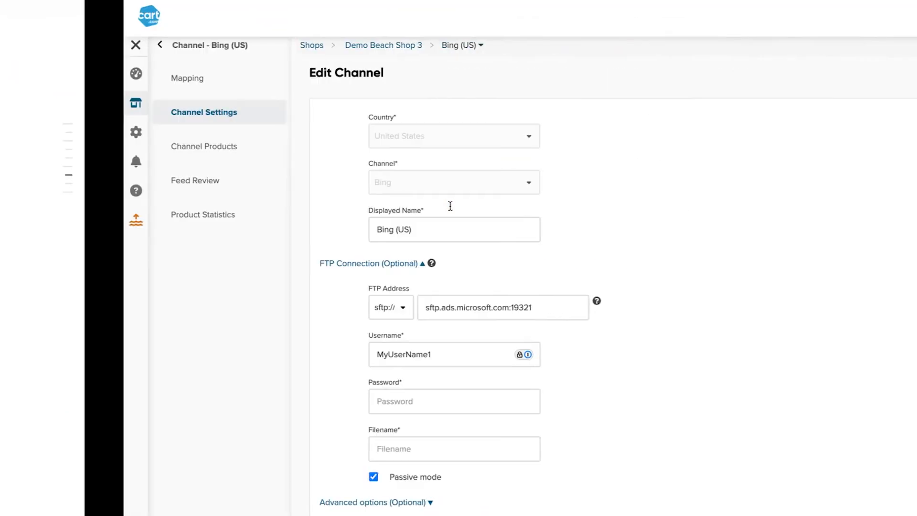
click(480, 401)
key(ctrl+v)
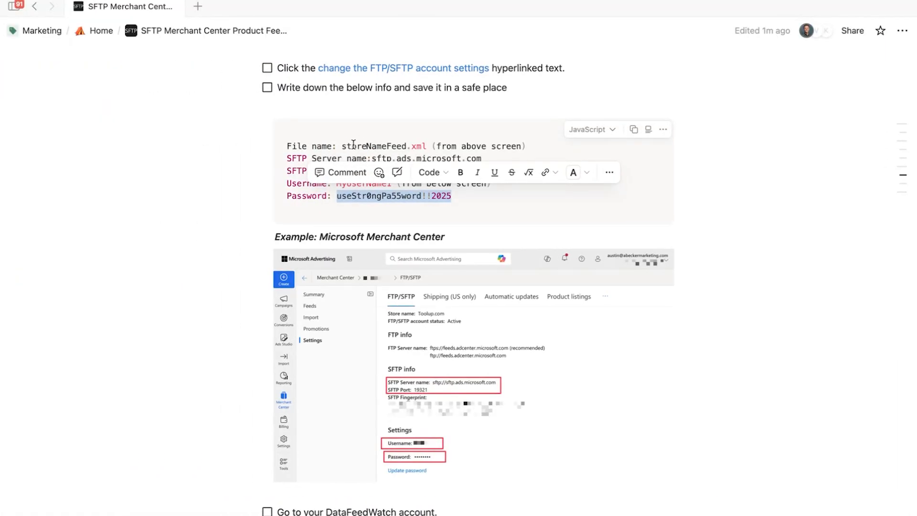
drag(344, 146, 428, 147)
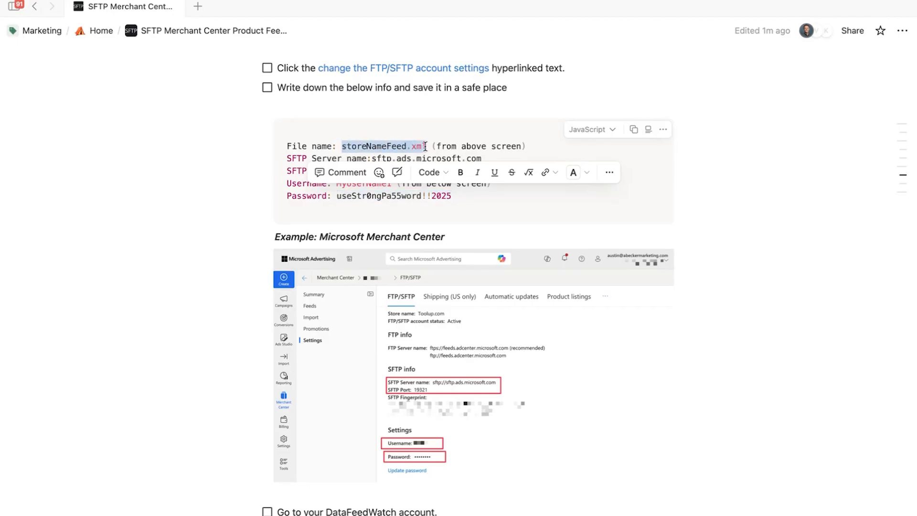
click(315, 448)
key(ctrl+v)
- Update the Bing channel with the new FTP settings and dismiss the password-save prompt
click(283, 503)
scroll(576, 414, down, 4)
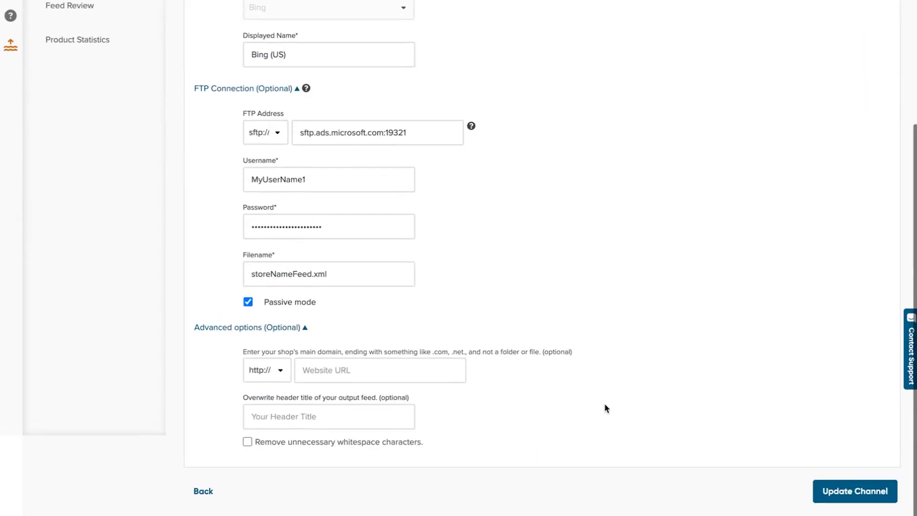
click(826, 501)
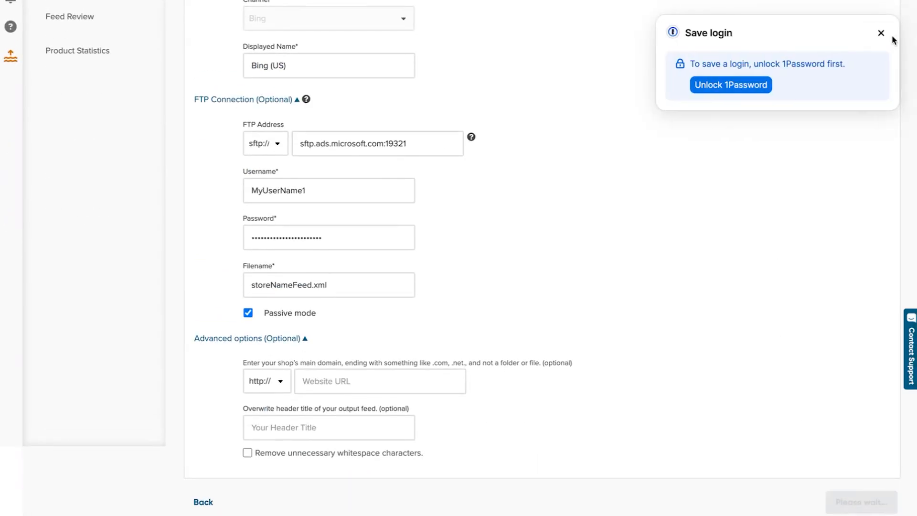
click(881, 33)
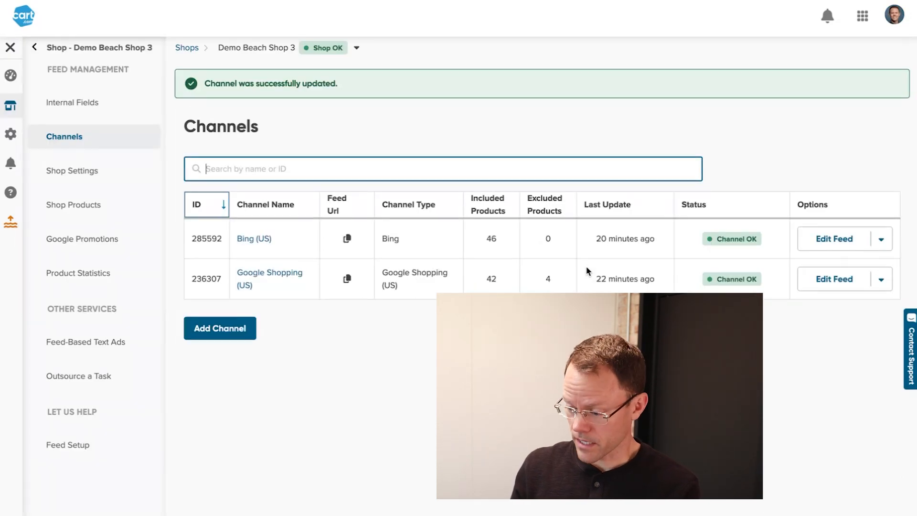
- Run an FTP Upload of the Bing (US) feed, then return to the Microsoft Advertising Default Catalog
click(882, 239)
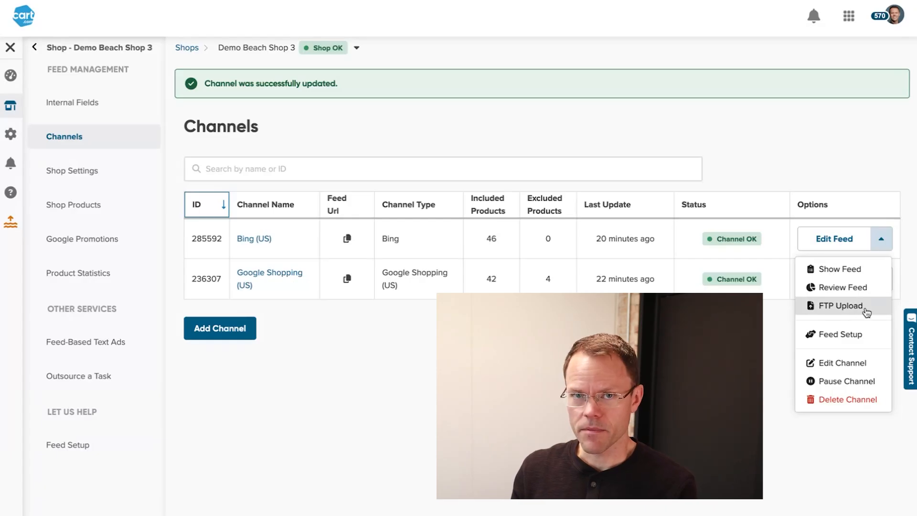
click(882, 239)
mouse_move(467, 11)
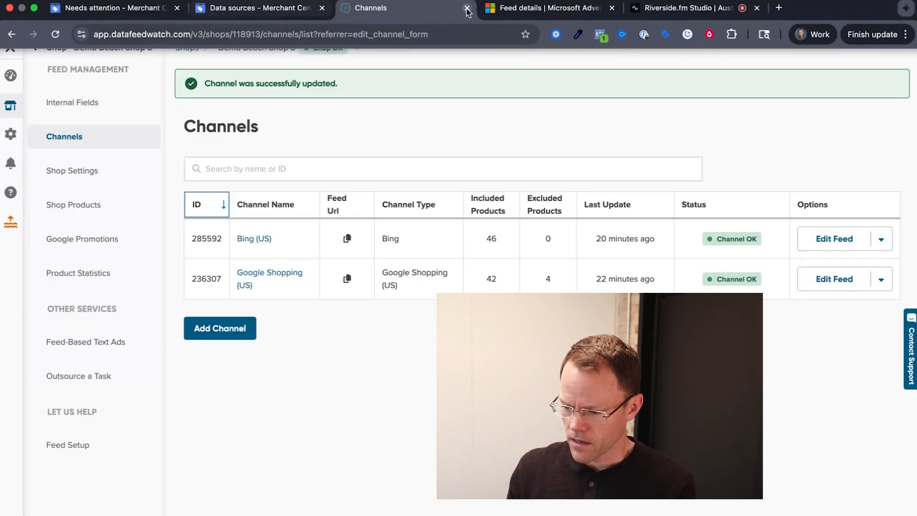
click(535, 7)
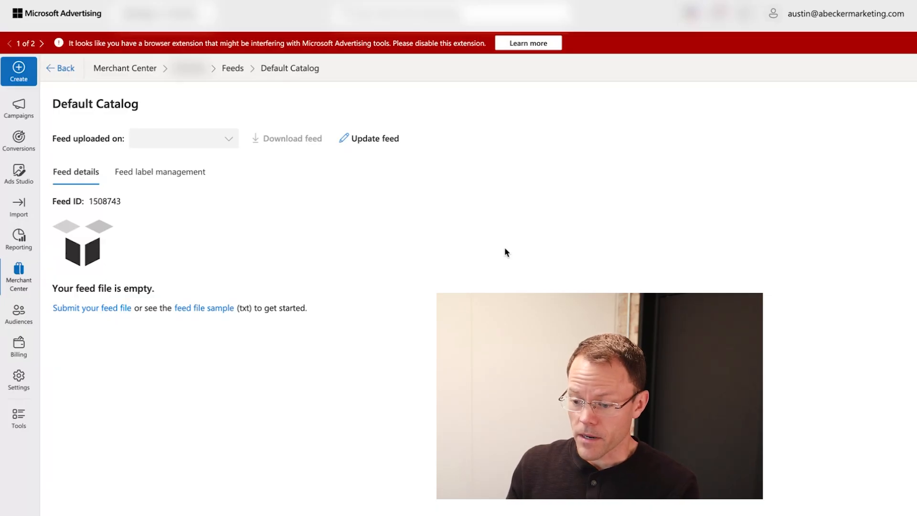
- Return to the DataFeedWatch Channels list, where Bing (US) shows 46 included products
click(380, 12)
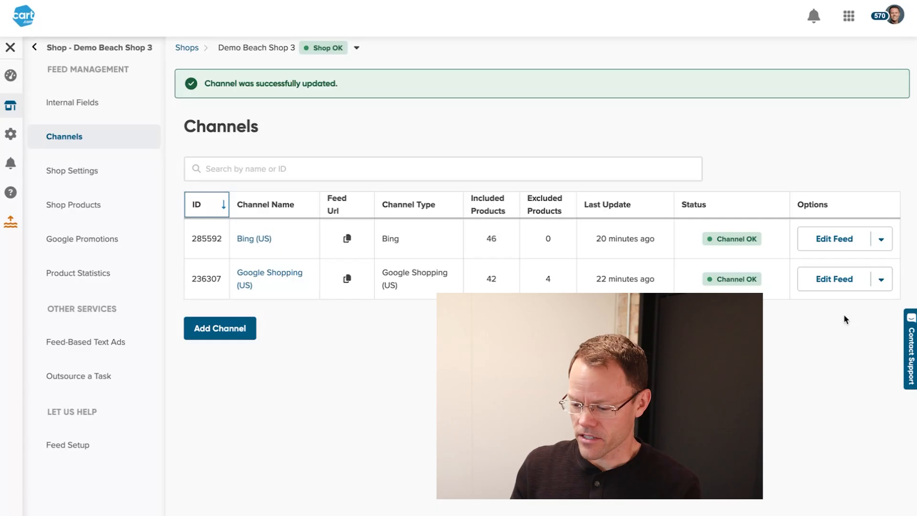
- Map Google Shopping (US)'s link attribute to mpn, save, and return to Demo Beach Shop 3's channels
click(274, 276)
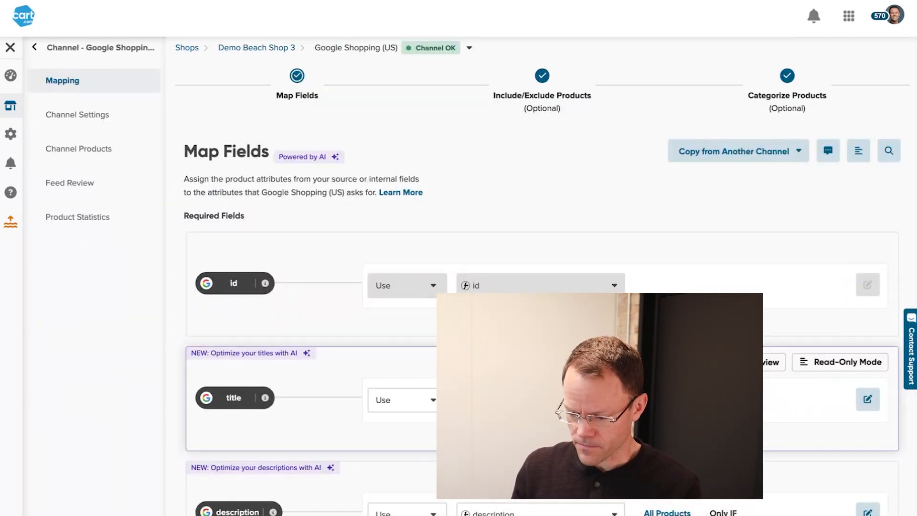
scroll(518, 184, down, 10)
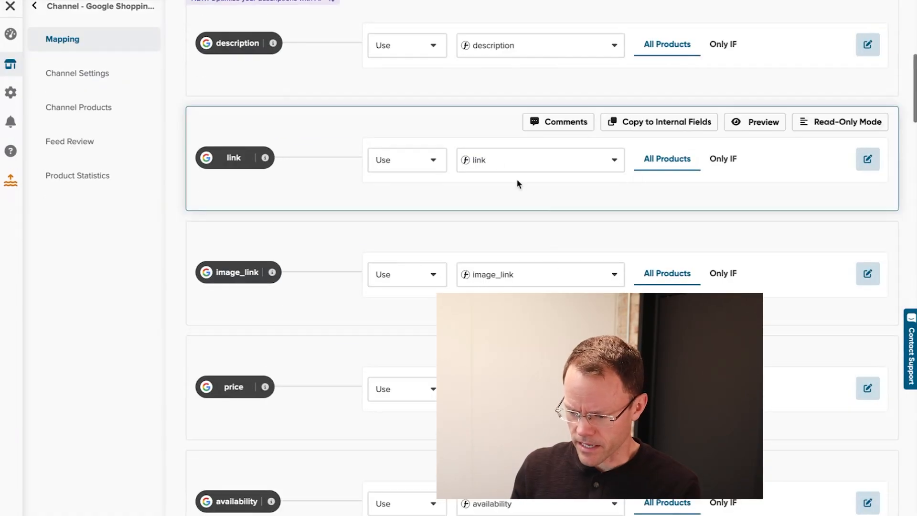
click(492, 160)
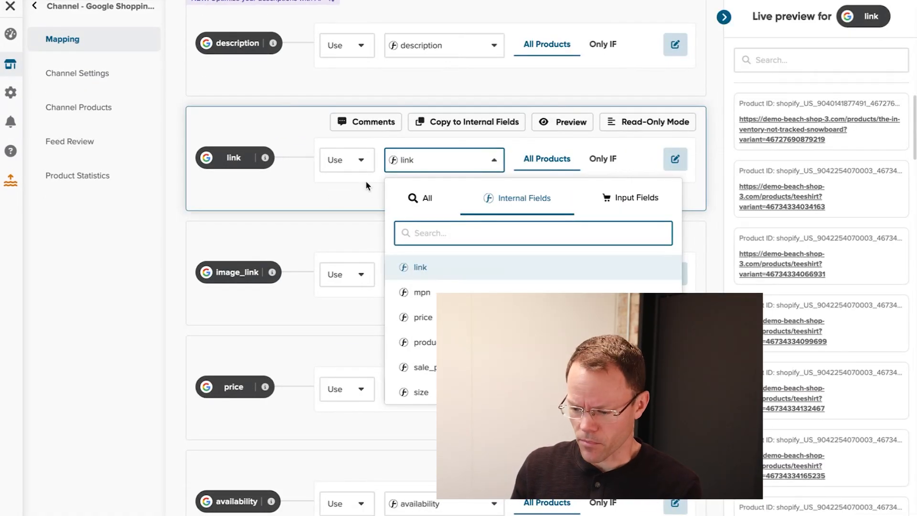
click(421, 292)
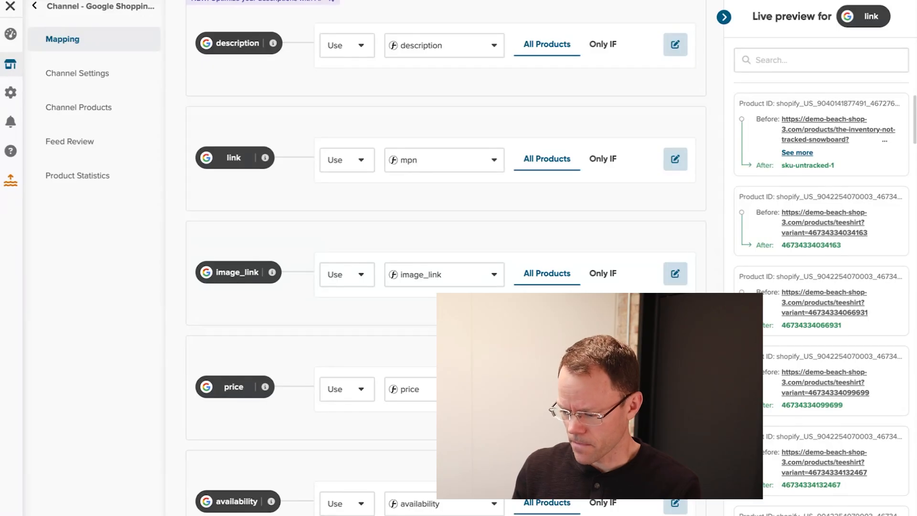
click(664, 481)
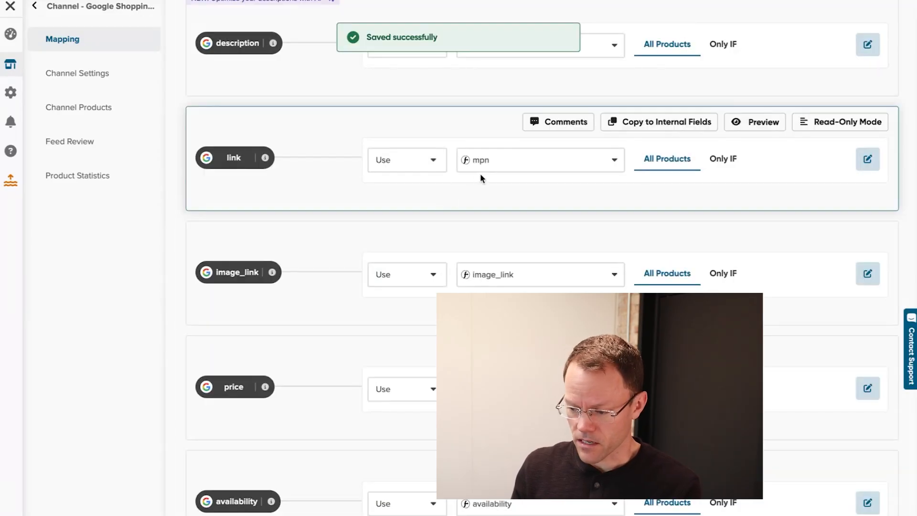
mouse_move(220, 151)
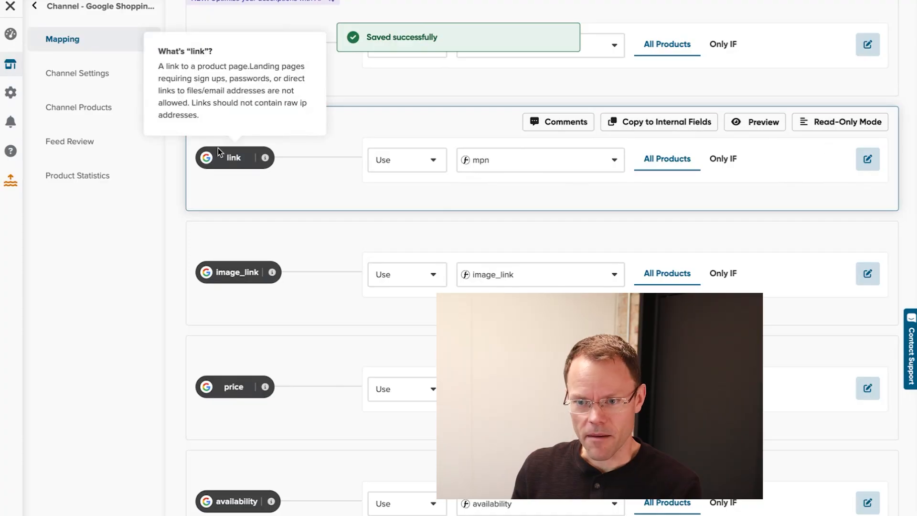
scroll(414, 101, up, 8)
scroll(465, 53, up, 3)
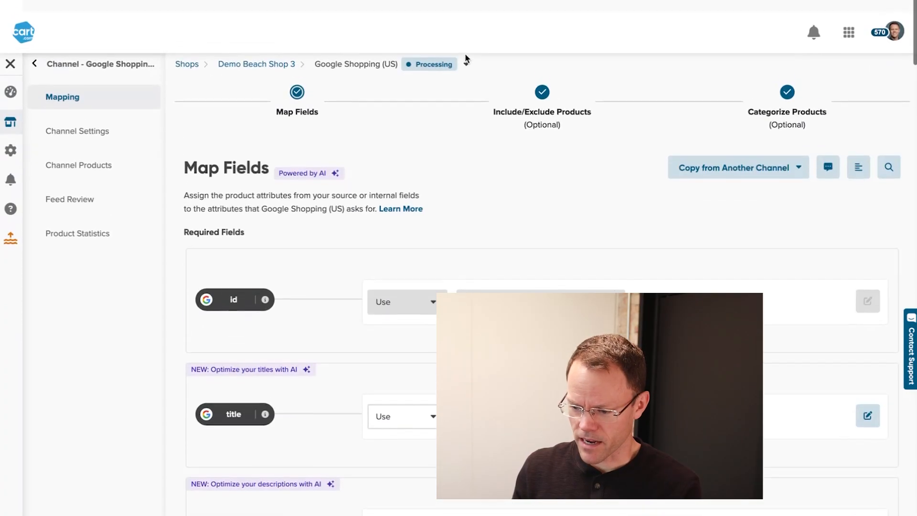
click(264, 48)
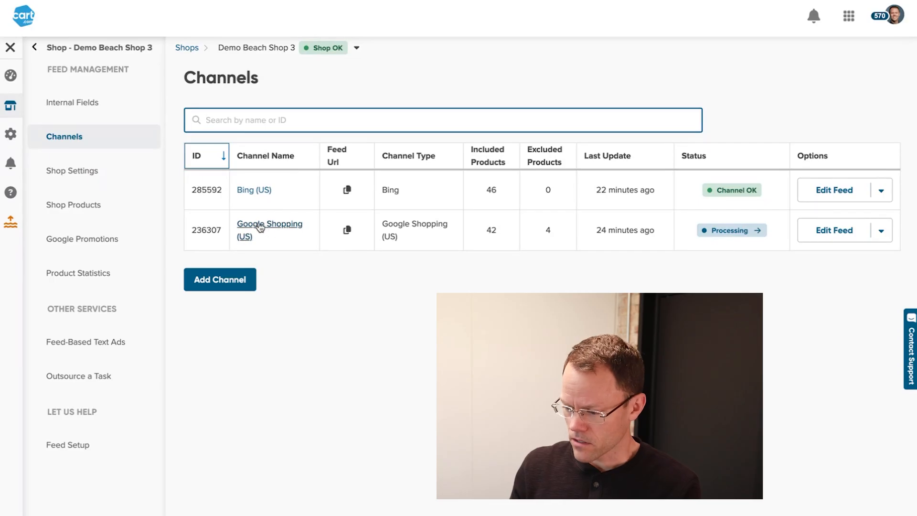
- Pause Google Shopping (US), then browse its Channel Products table of included items
click(881, 230)
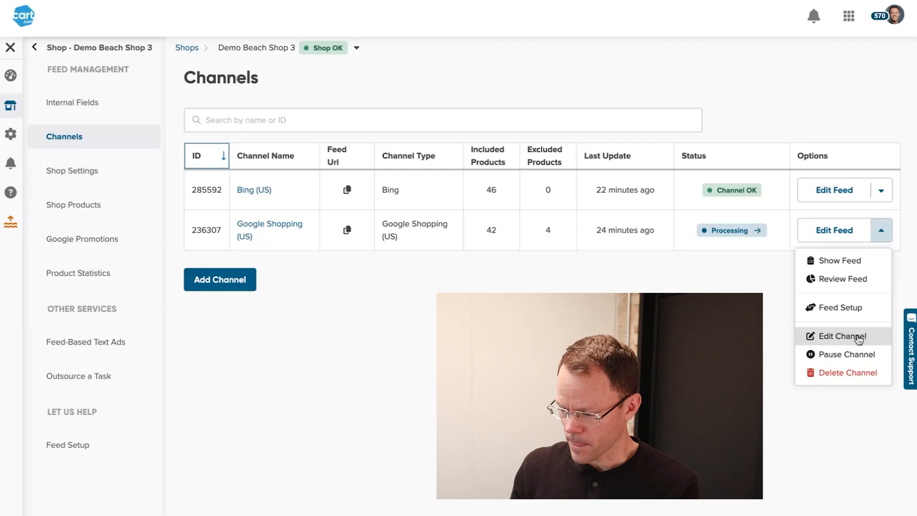
click(840, 355)
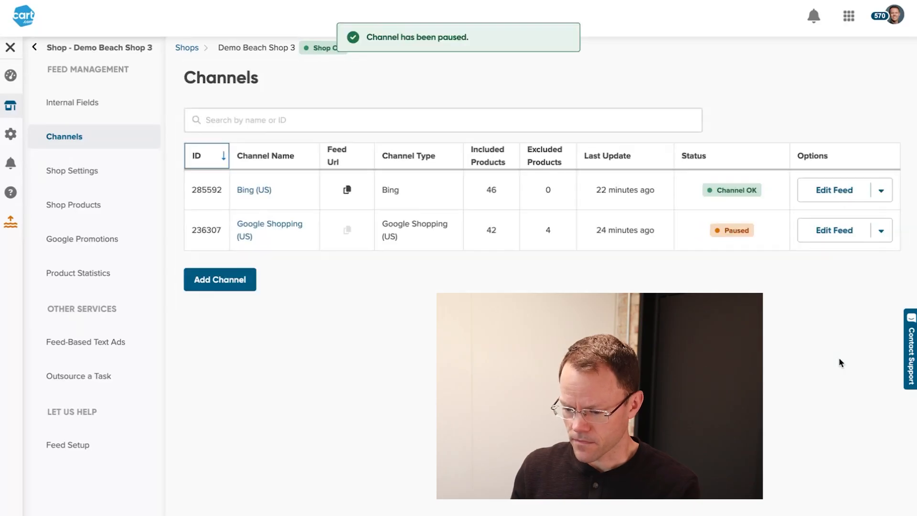
click(249, 228)
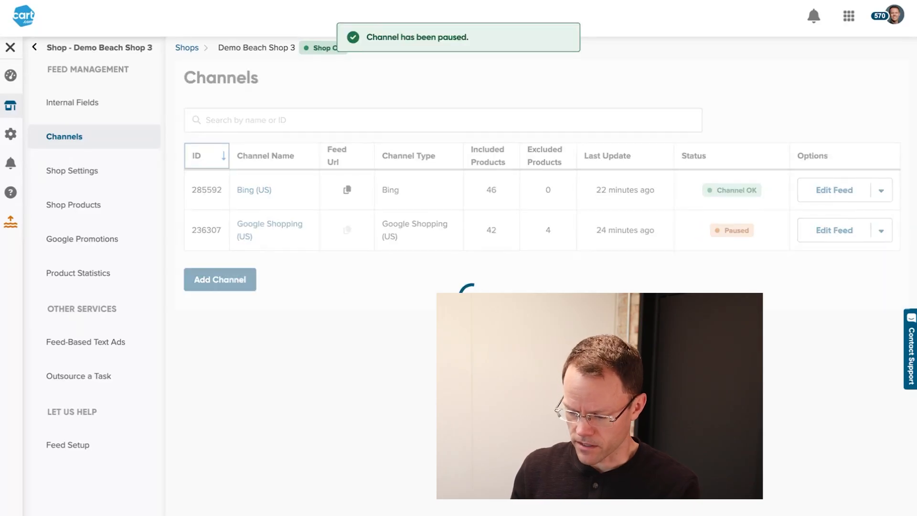
scroll(250, 227, down, 1)
scroll(494, 282, down, 3)
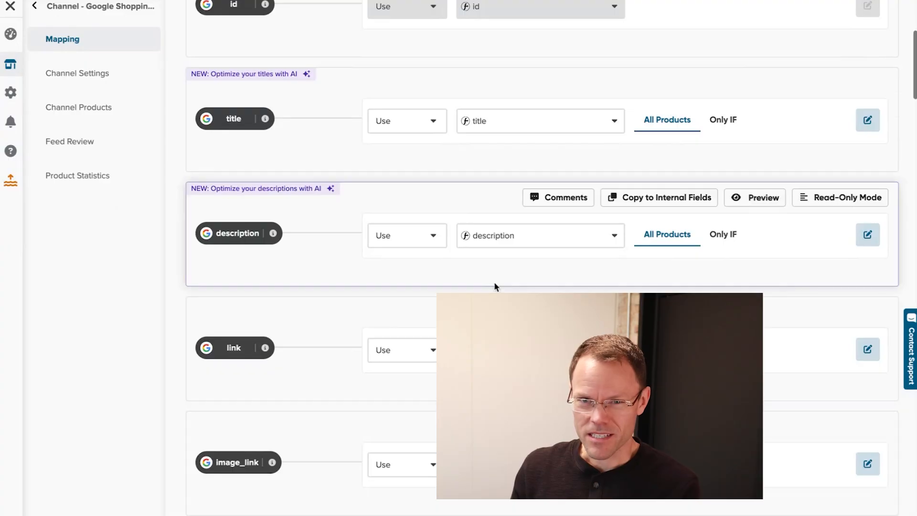
scroll(494, 281, down, 3)
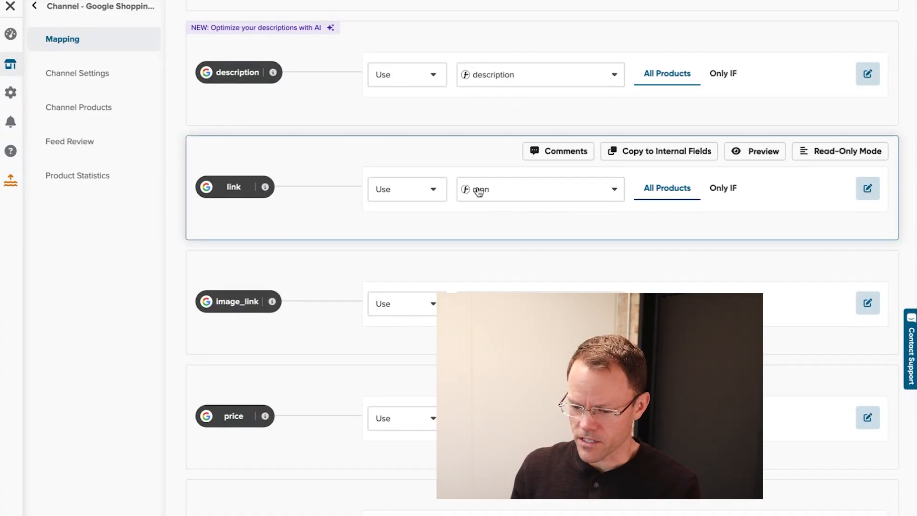
click(90, 114)
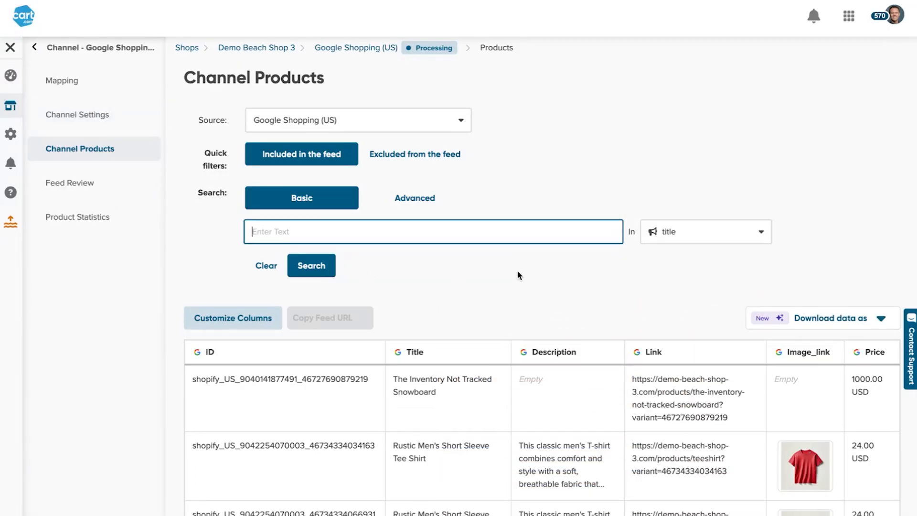
scroll(604, 356, down, 2)
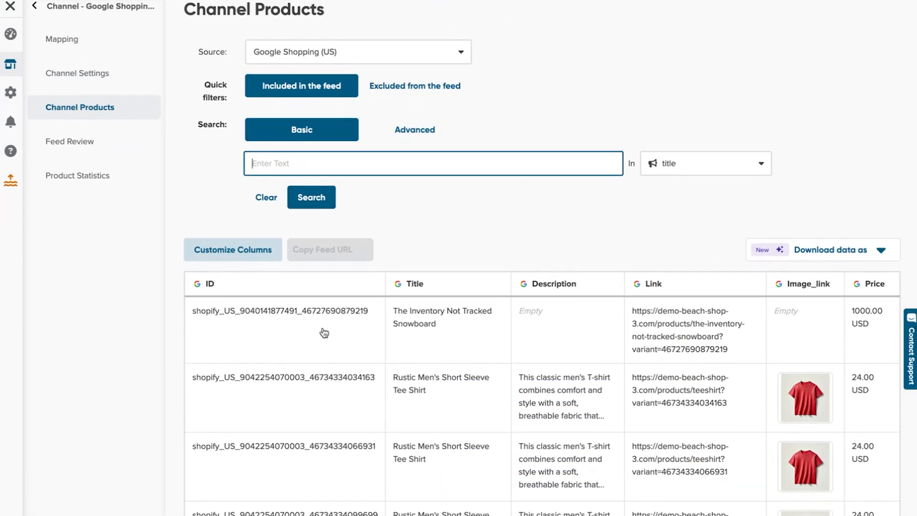
scroll(540, 347, down, 5)
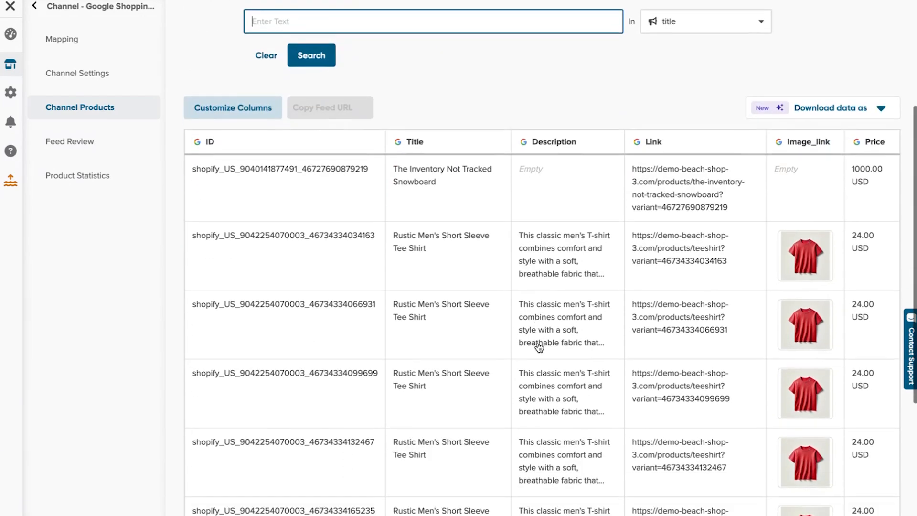
scroll(539, 347, up, 4)
scroll(539, 347, up, 2)
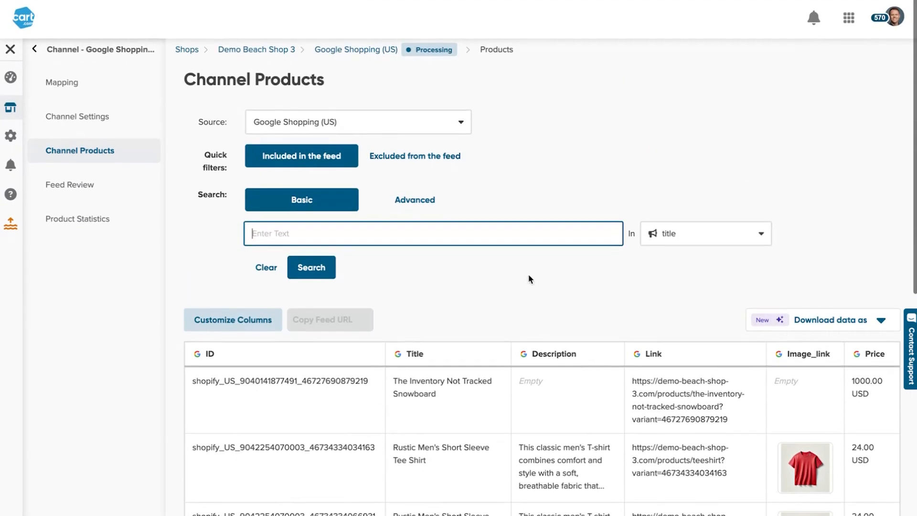
scroll(470, 362, down, 2)
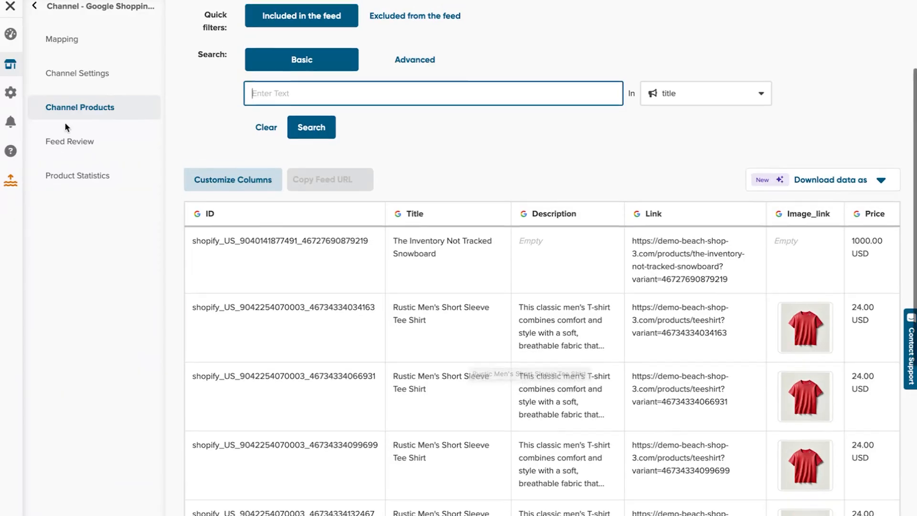
- Map Google Shopping's link attribute back to the link field
click(65, 111)
click(69, 54)
scroll(506, 400, down, 5)
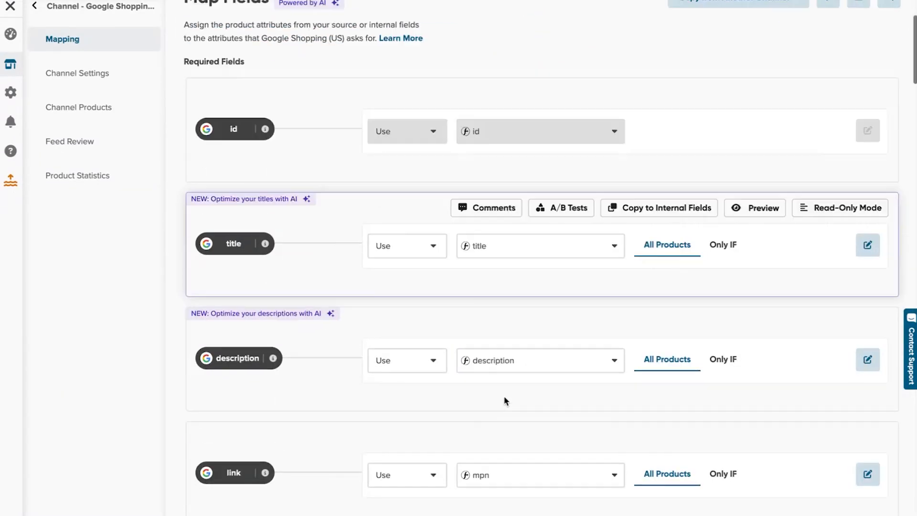
click(526, 338)
text(link)
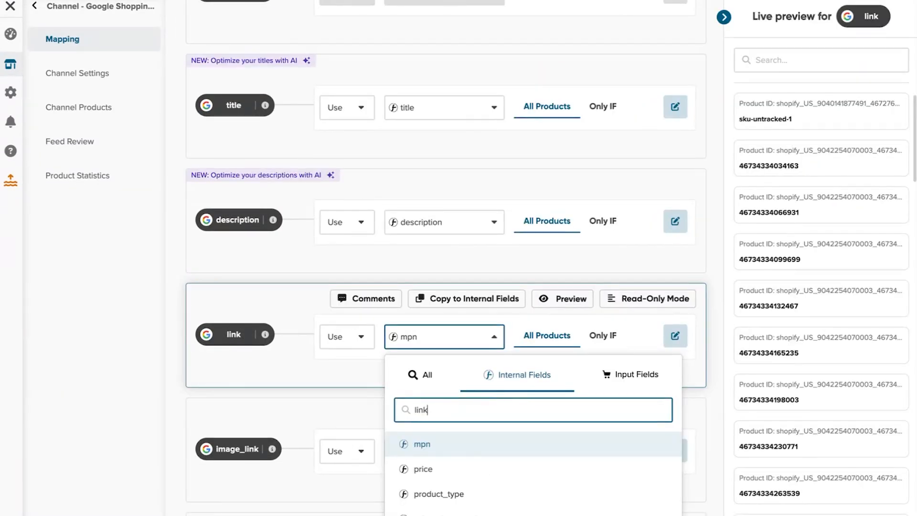
click(427, 469)
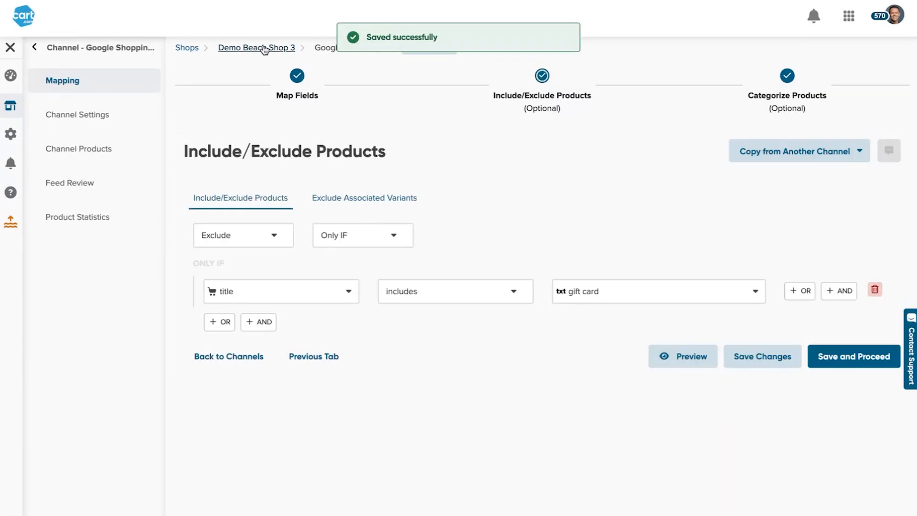
- Unpause the Google Shopping (US) channel so it reads Channel OK with 42 included
click(285, 47)
click(882, 231)
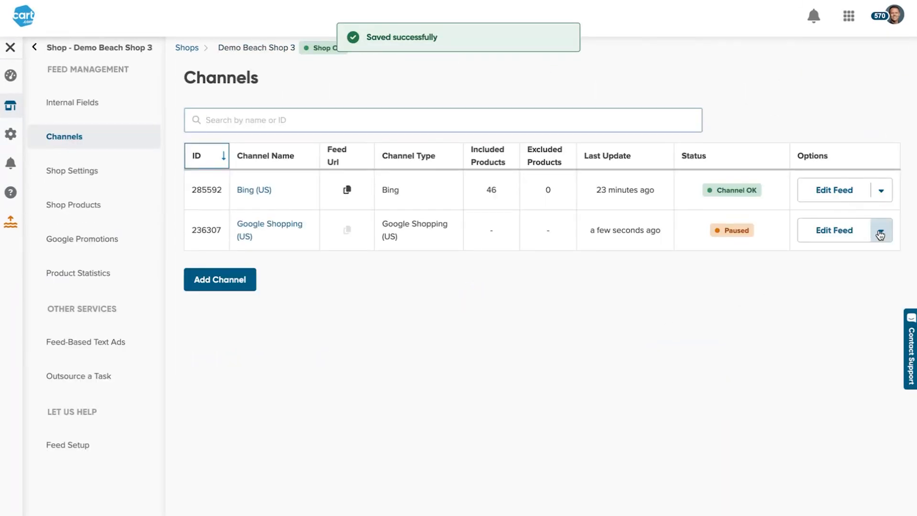
click(845, 357)
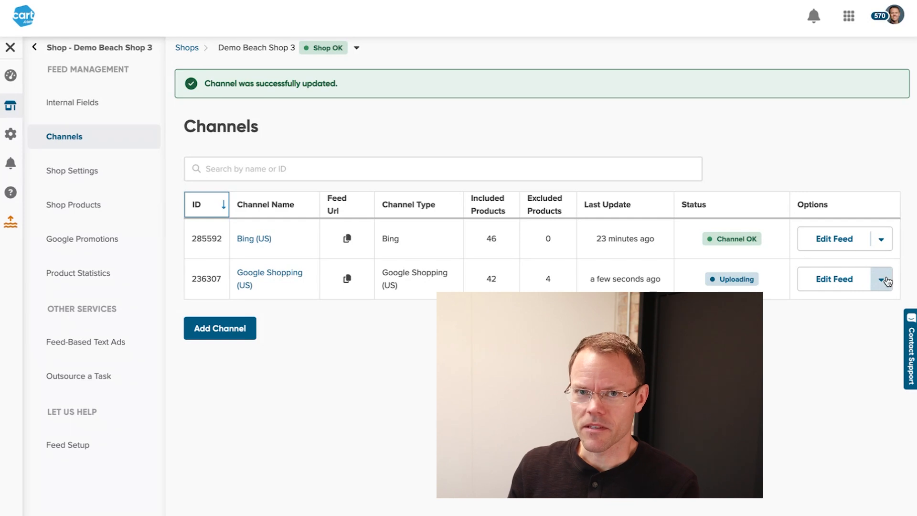
click(885, 280)
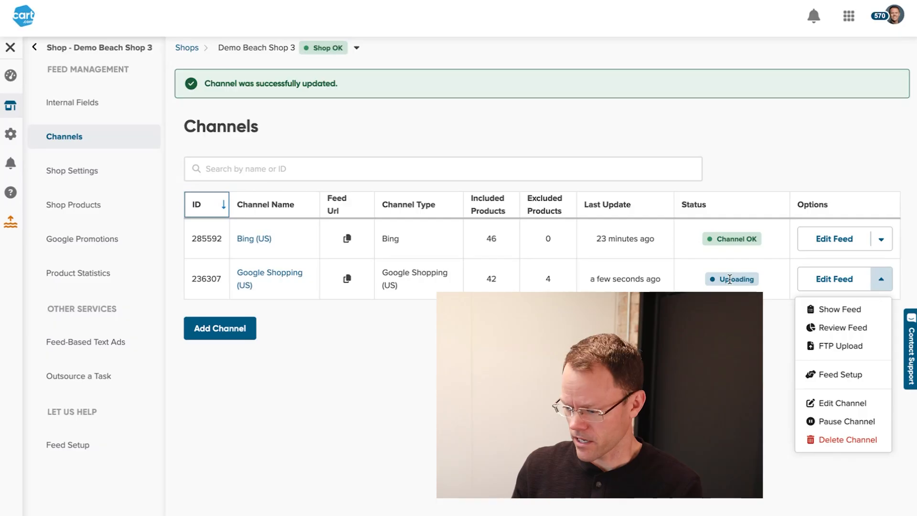
click(881, 280)
click(857, 346)
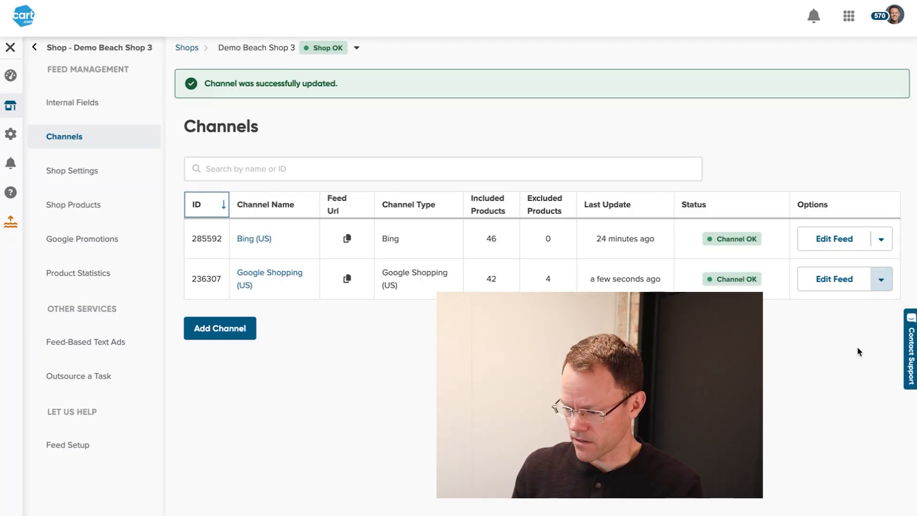